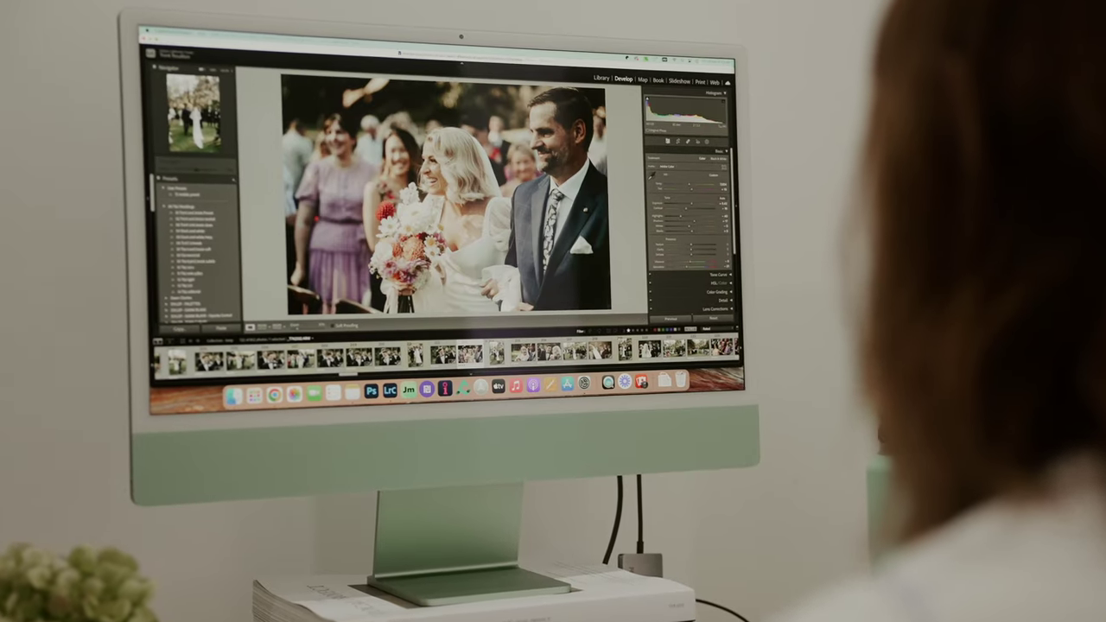
- Browse the wedding photos in Lightroom Classic, stepping to the next image and scrolling the grid
key("Right")
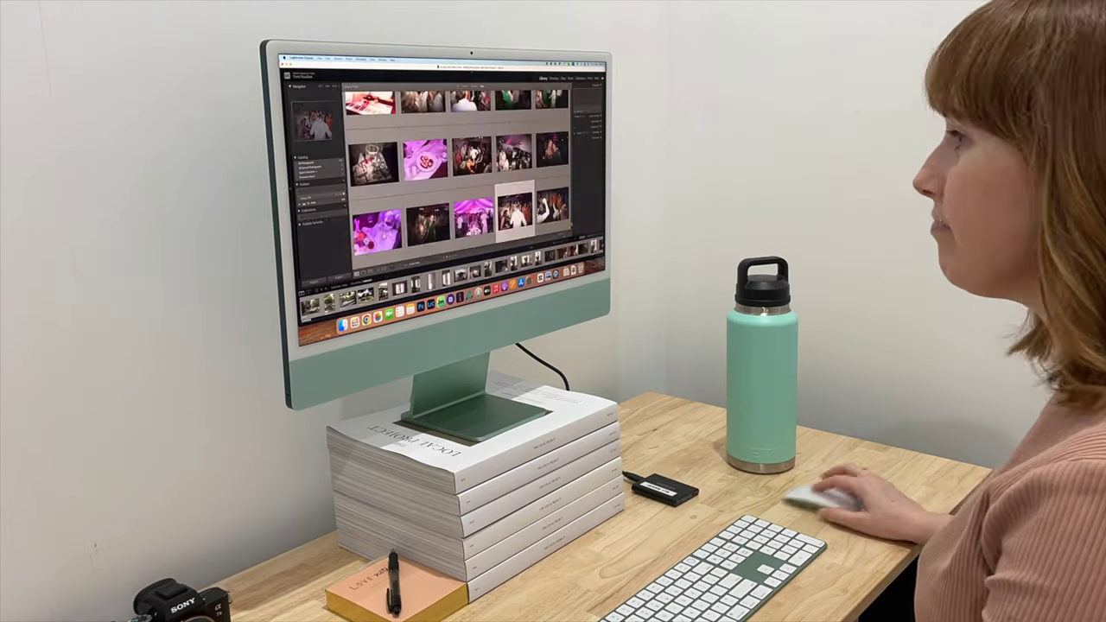
scroll(458, 164, "up", 10)
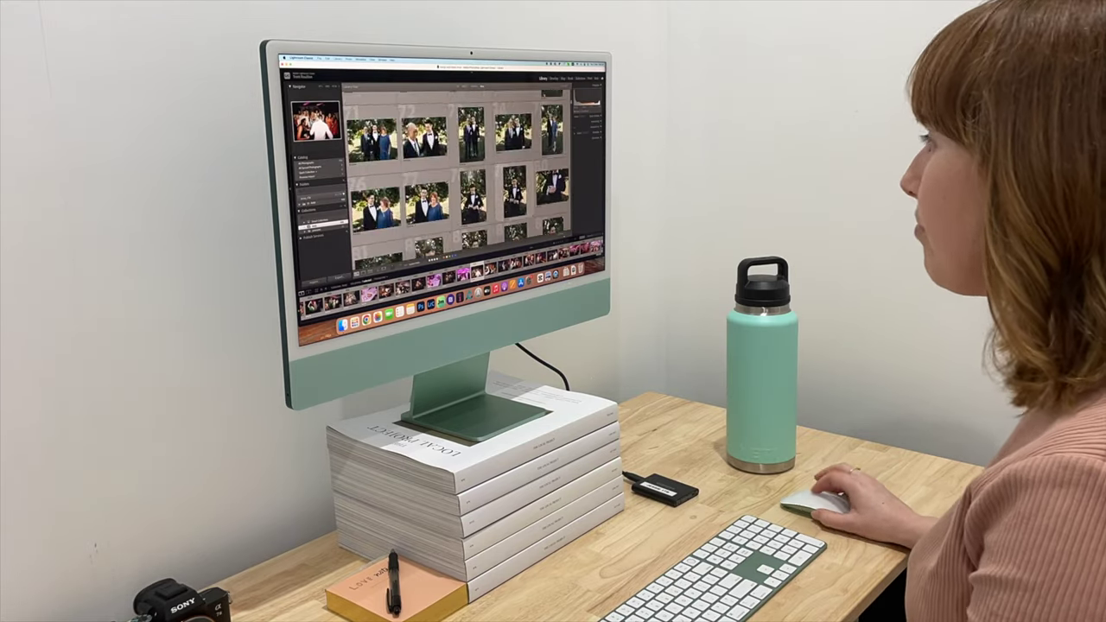
scroll(457, 173, "down", 10)
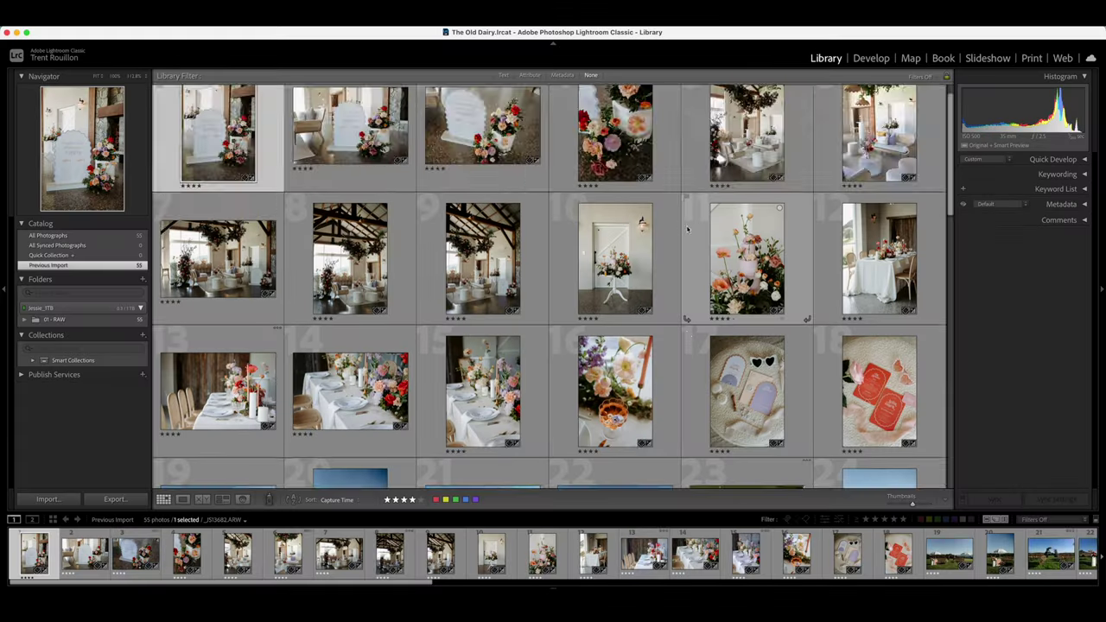
- Scroll down the Aftershoot home screen's list of albums
scroll(688, 228, "down", 5)
scroll(687, 228, "down", 3)
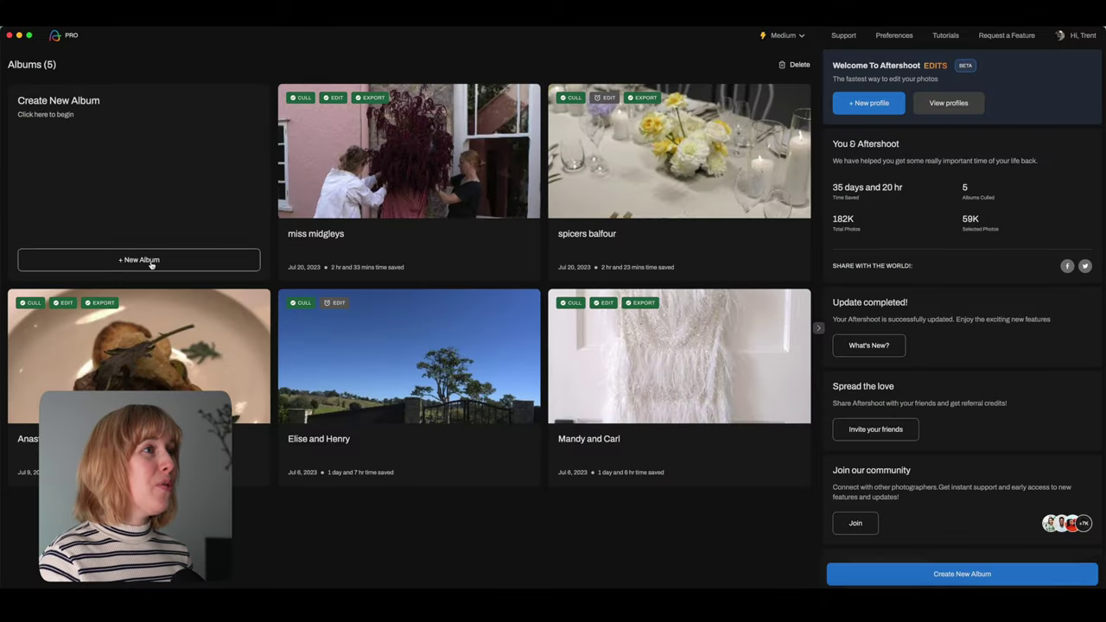
- Create a culling album from the 1TB drive folder OTHER > 230729 - The Old Dairy > 01 - RAW
left_click(150, 261)
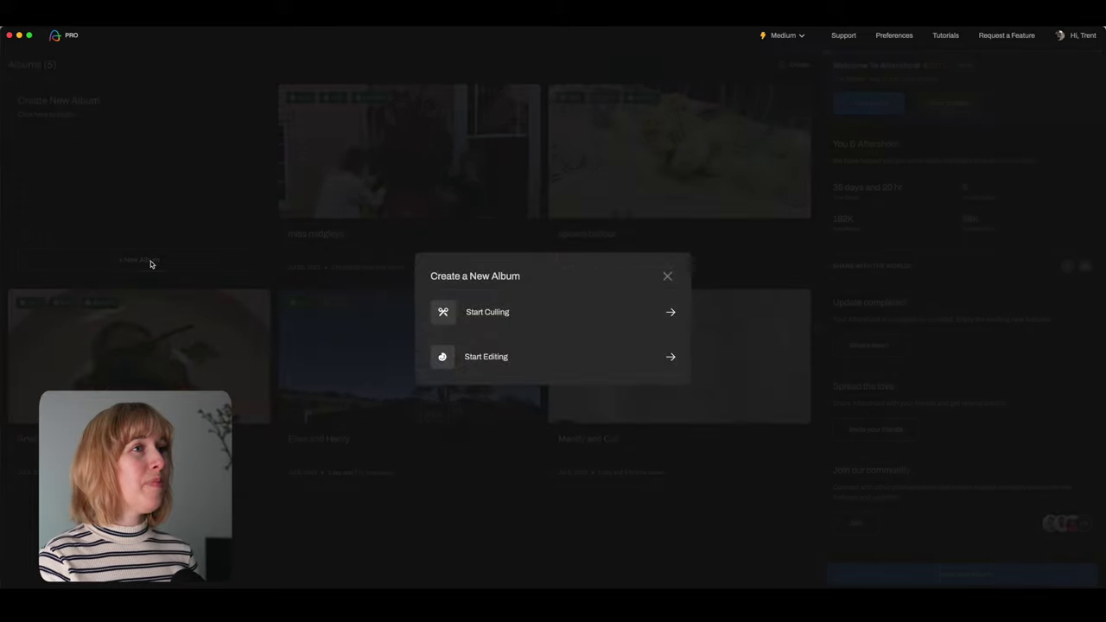
left_click(490, 315)
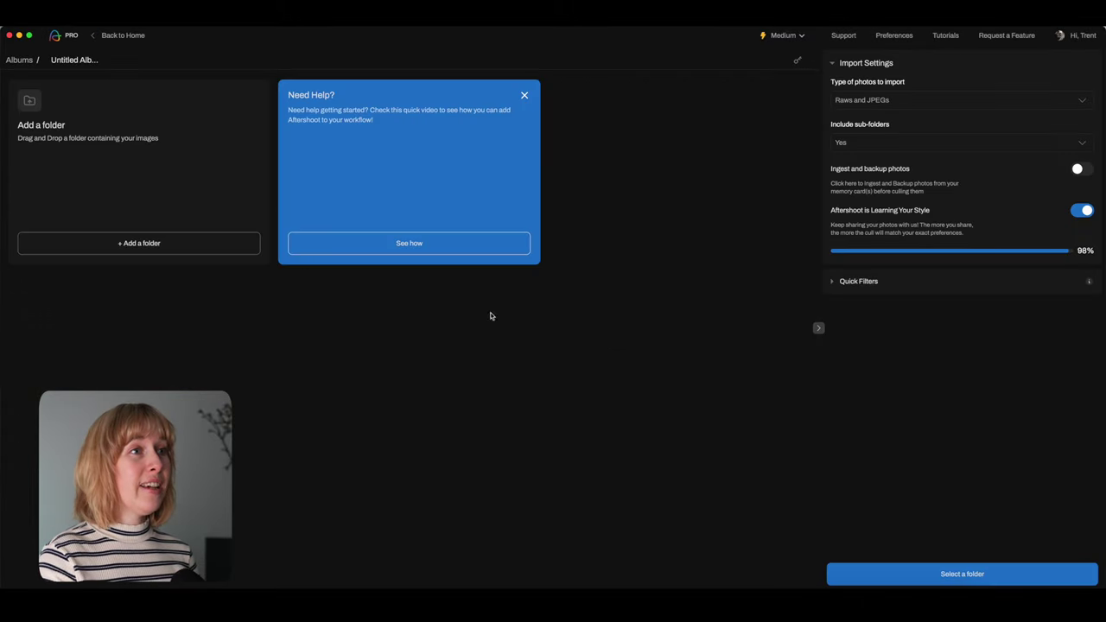
left_click(152, 247)
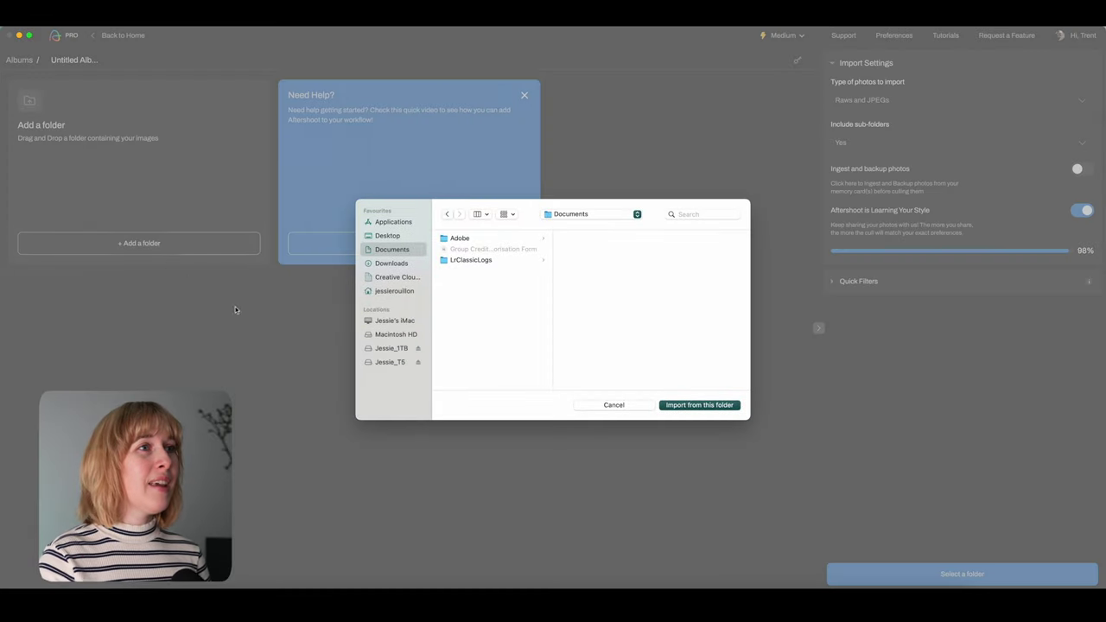
left_click(402, 348)
left_click(404, 362)
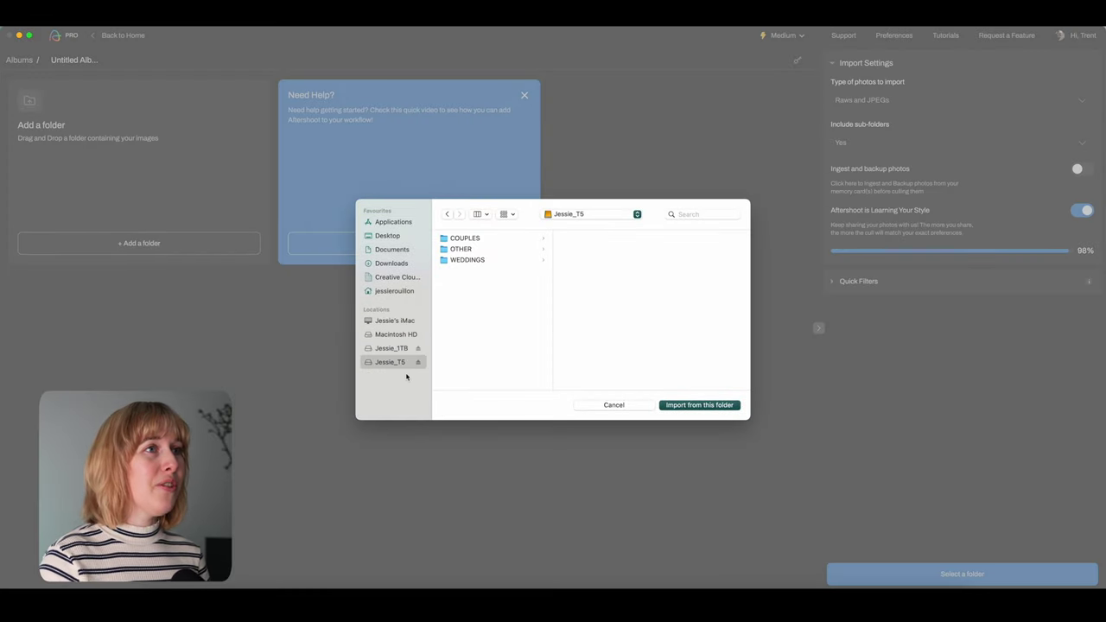
left_click(399, 348)
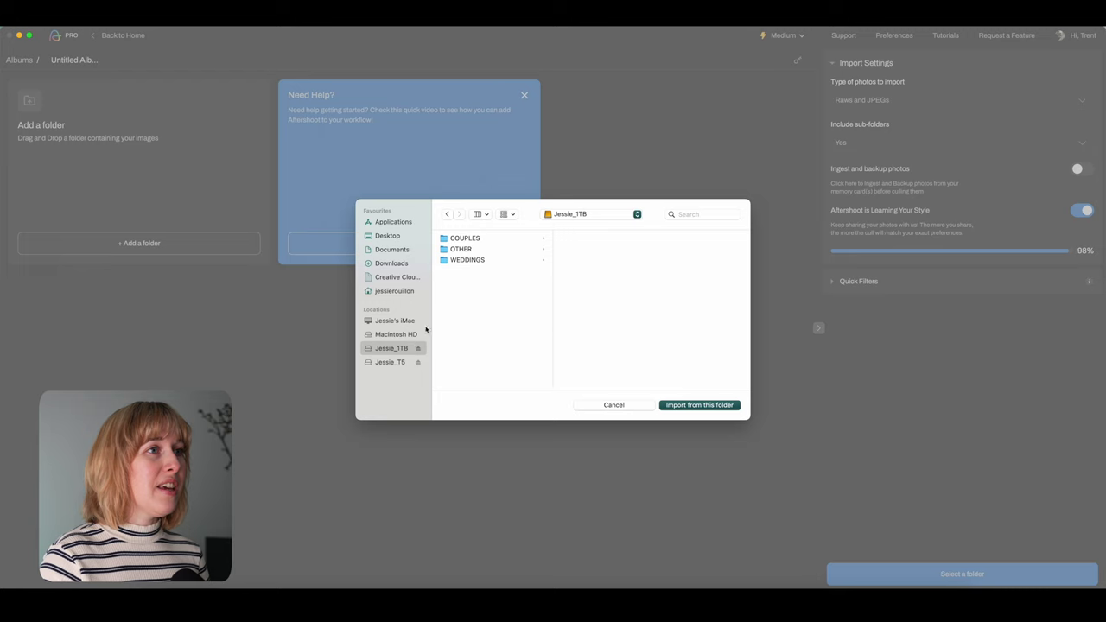
left_click(469, 250)
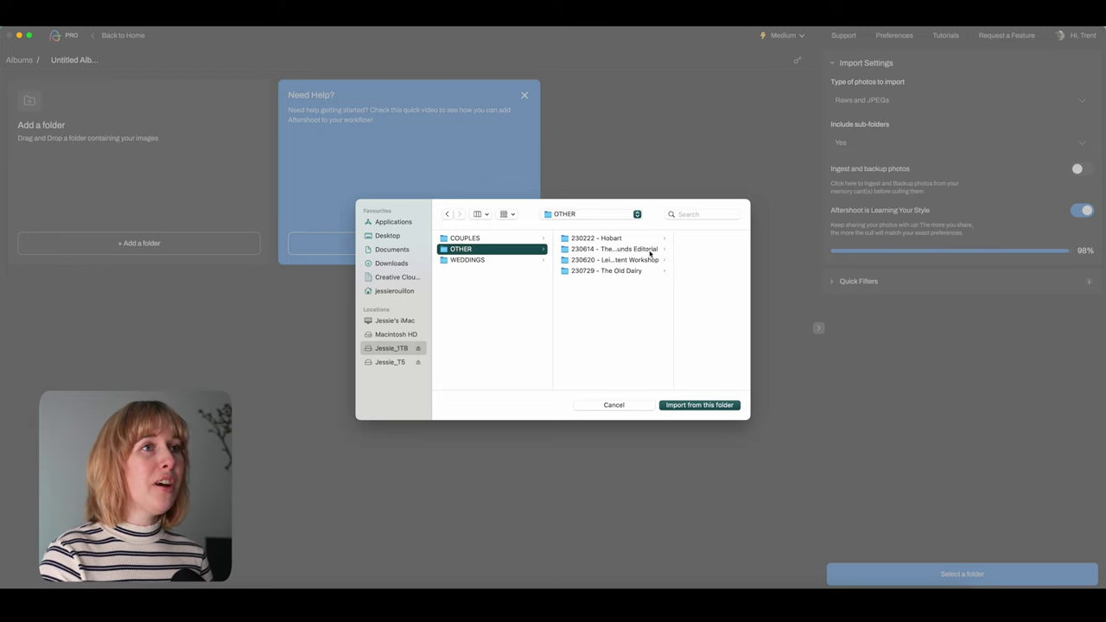
left_click(625, 271)
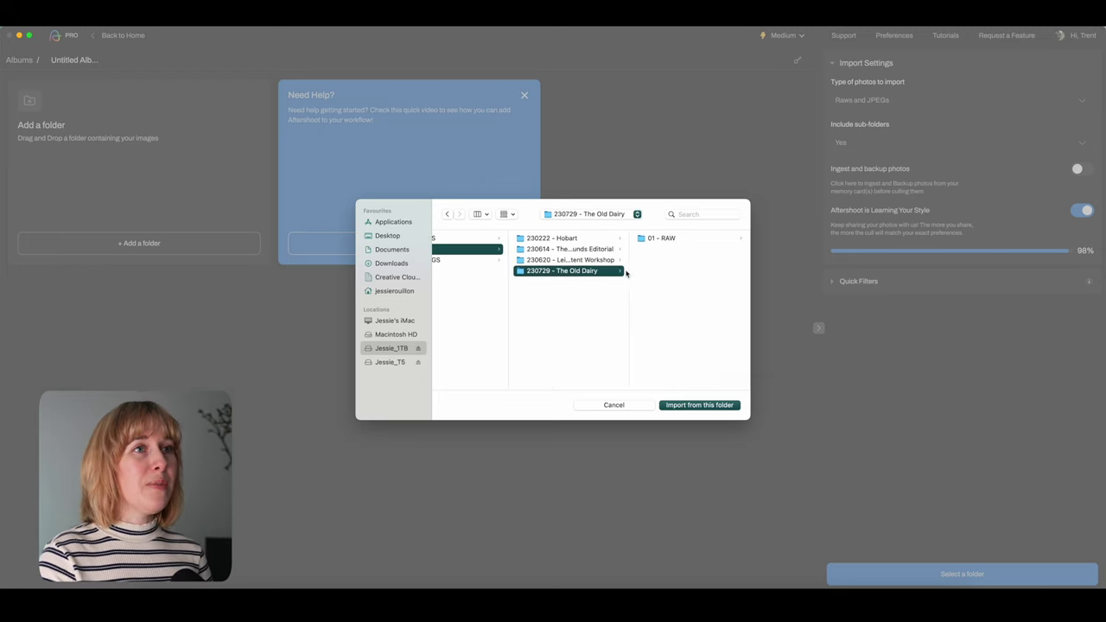
left_click(685, 240)
left_click(710, 408)
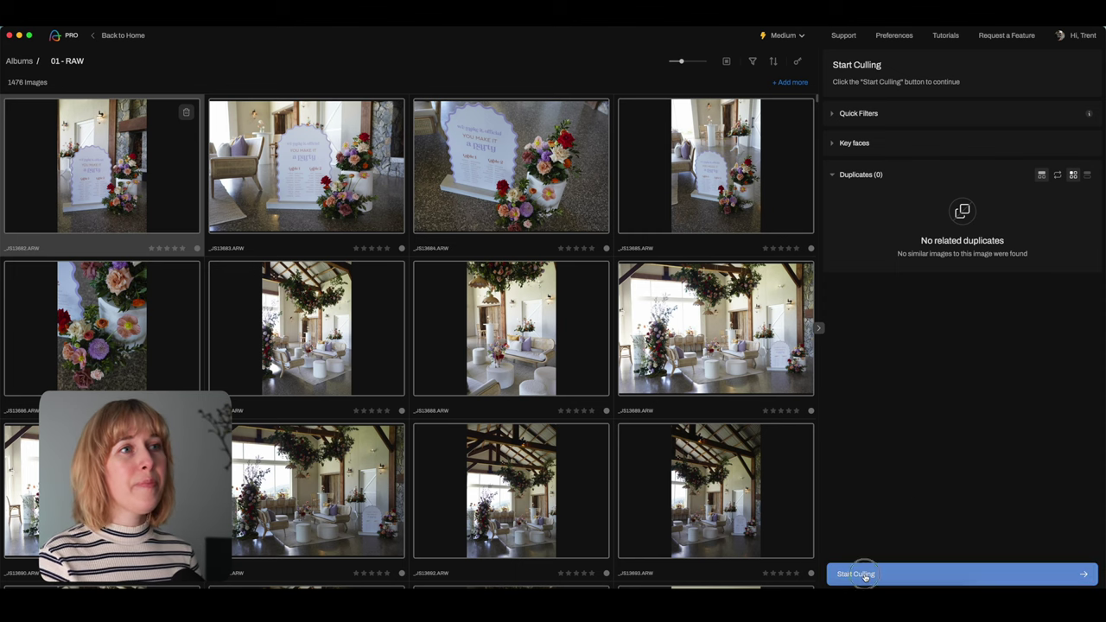
- Start the AI cull as Weddings & Engagements, keeping existing colour labels and star ratings
left_click(865, 575)
left_click(677, 220)
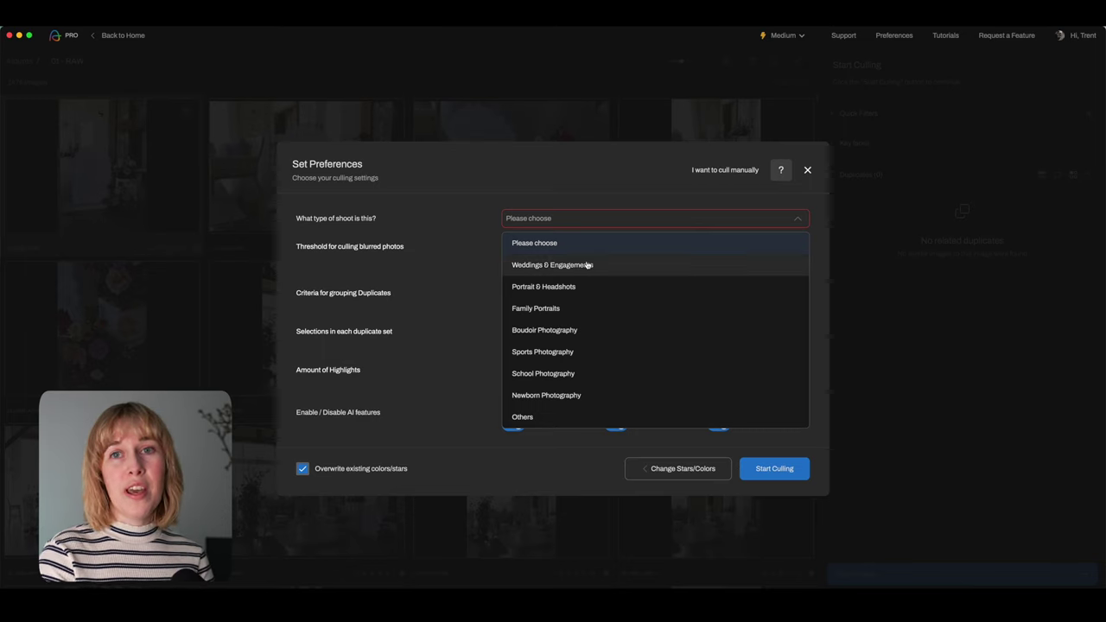
left_click(559, 266)
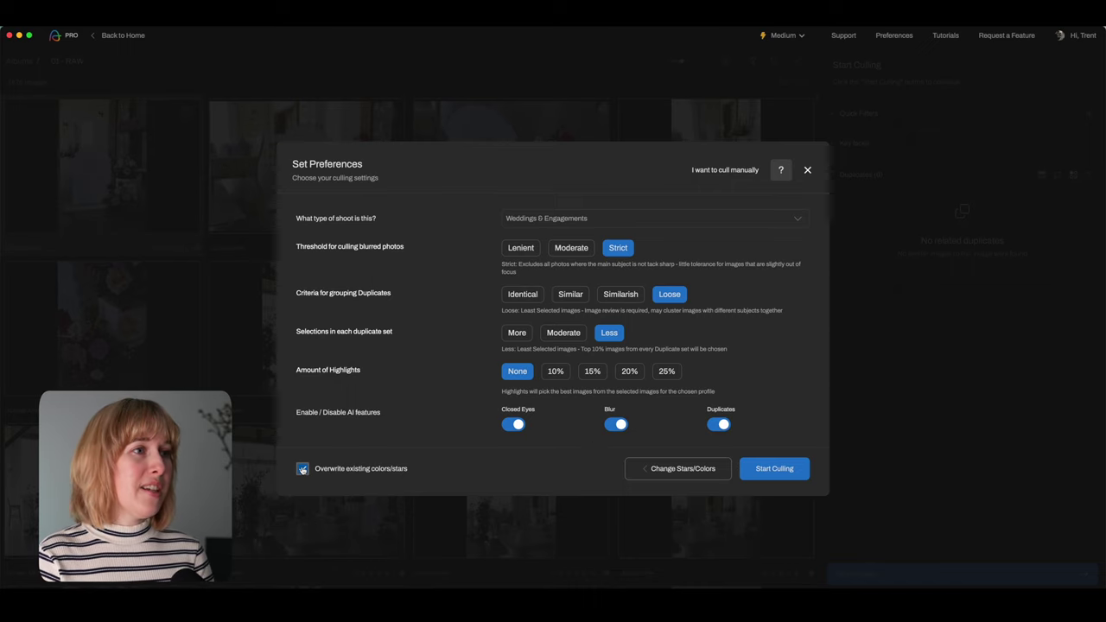
left_click(302, 469)
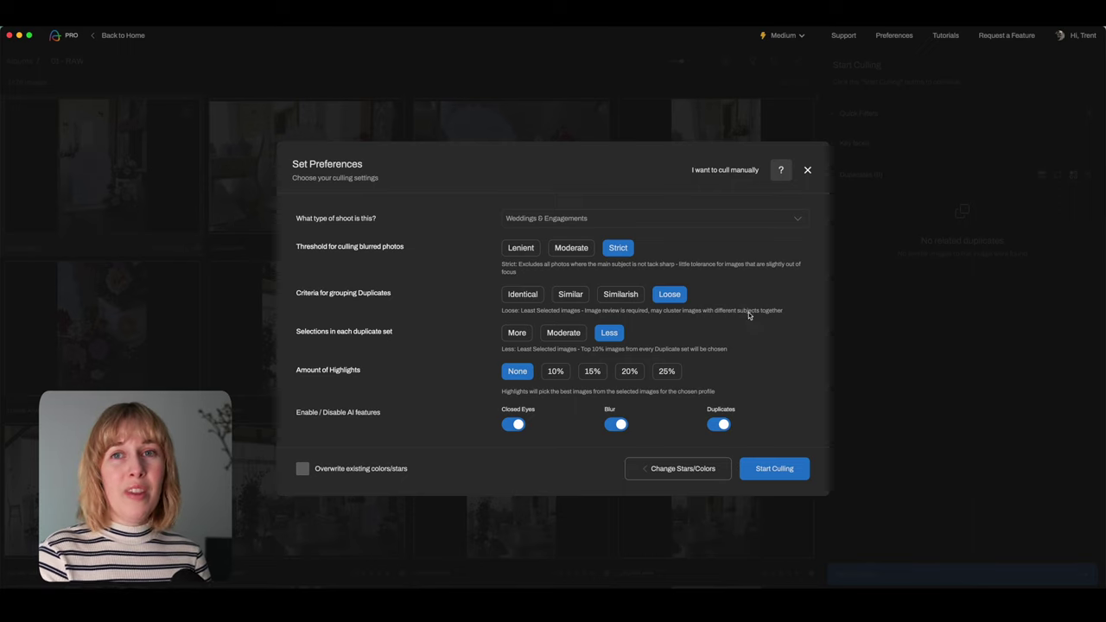
mouse_move(515, 302)
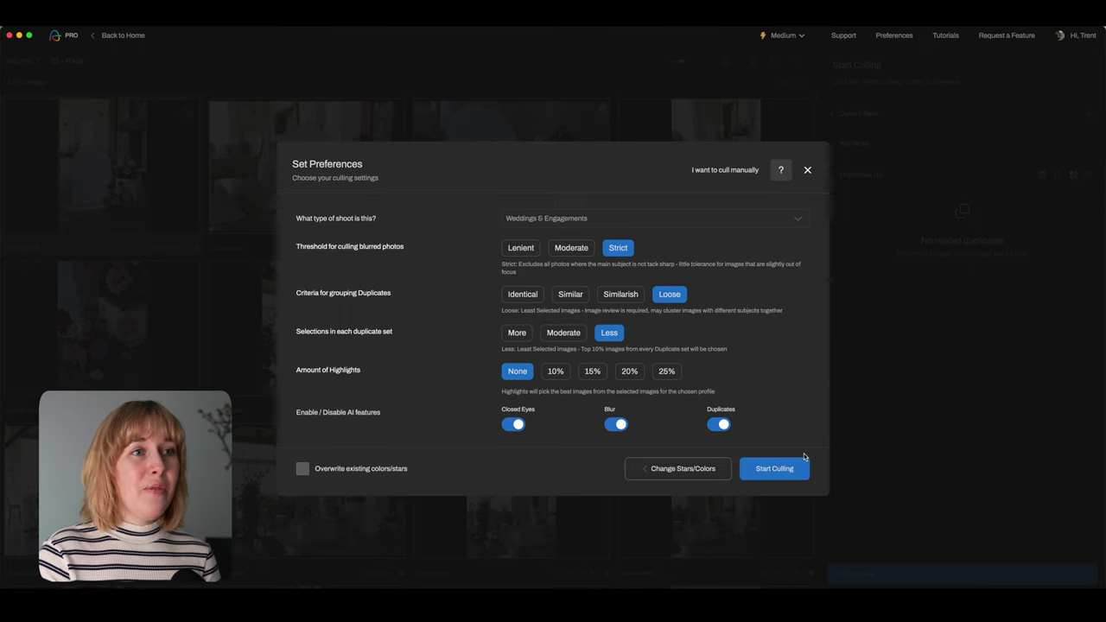
left_click(775, 469)
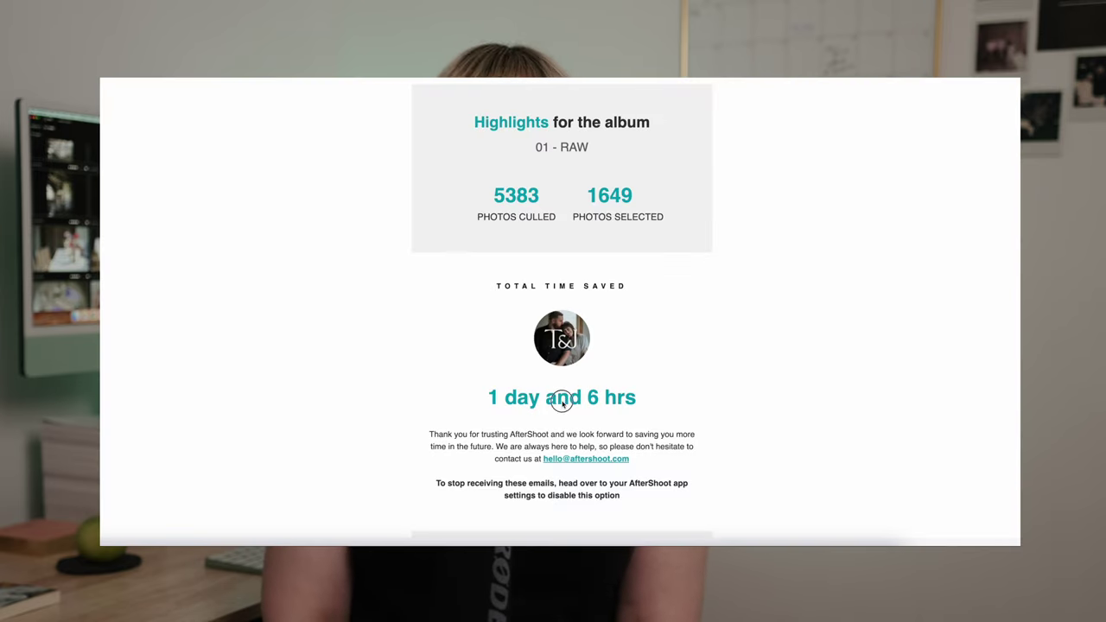
- Keep the culling performance at Medium while the cull of 1476 images completes
scroll(712, 407, "down", 2)
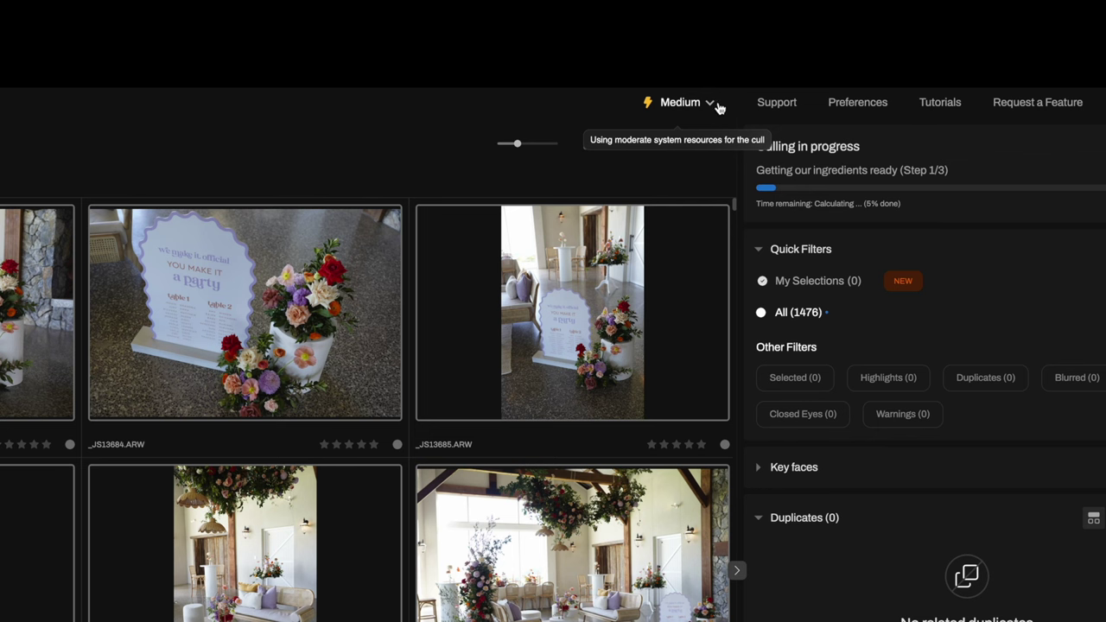
left_click(709, 103)
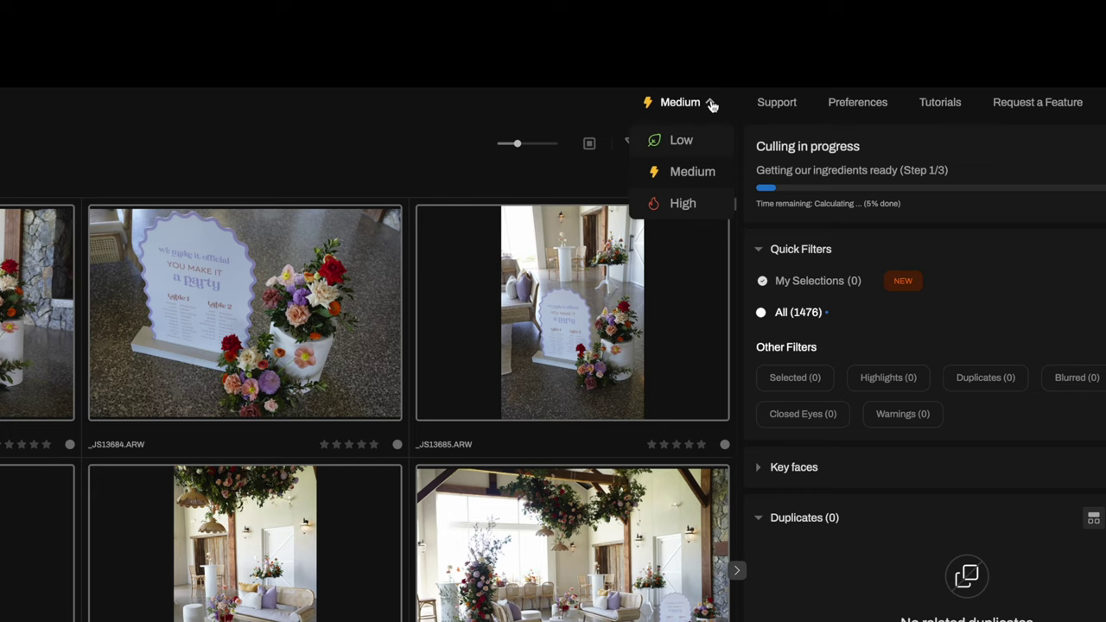
left_click(710, 104)
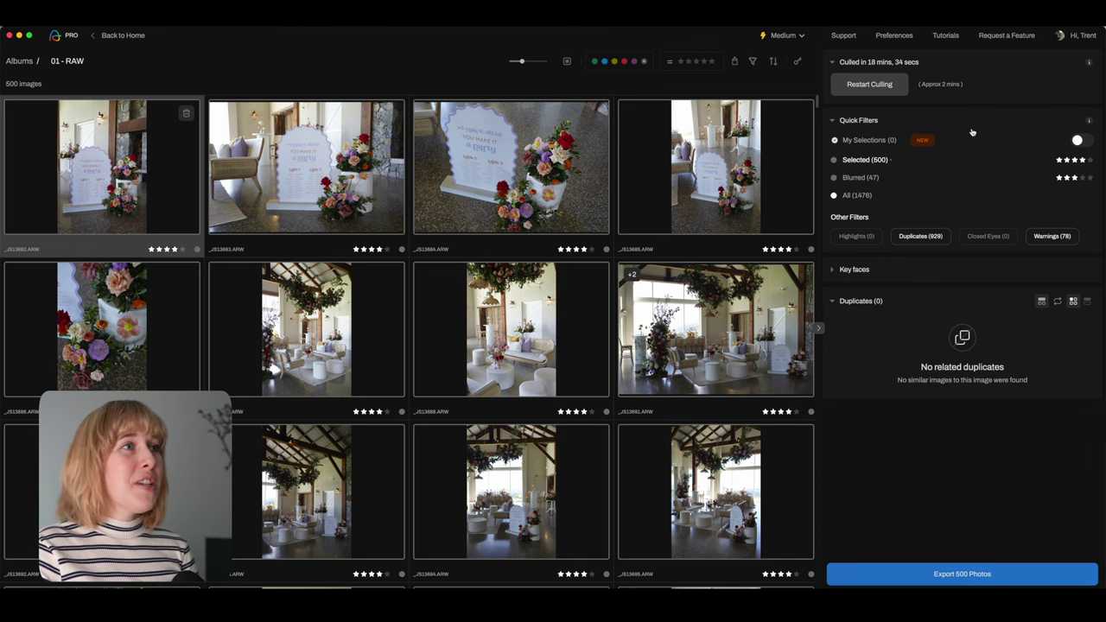
- Switch on the My Selections quick filter in the 01 - RAW album
mouse_move(857, 149)
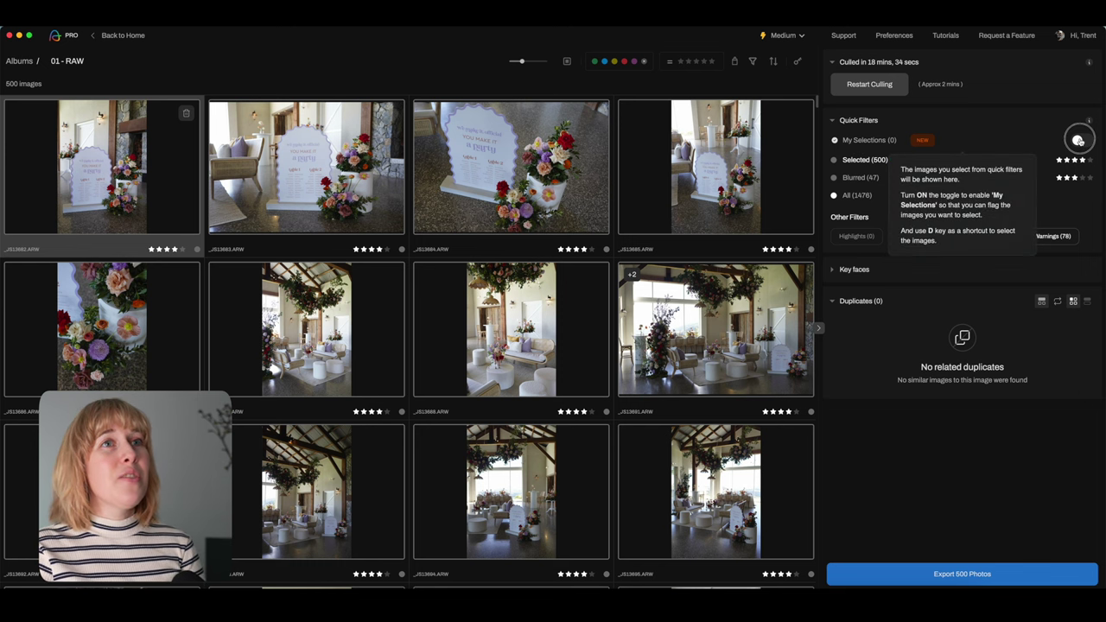
left_click(1082, 140)
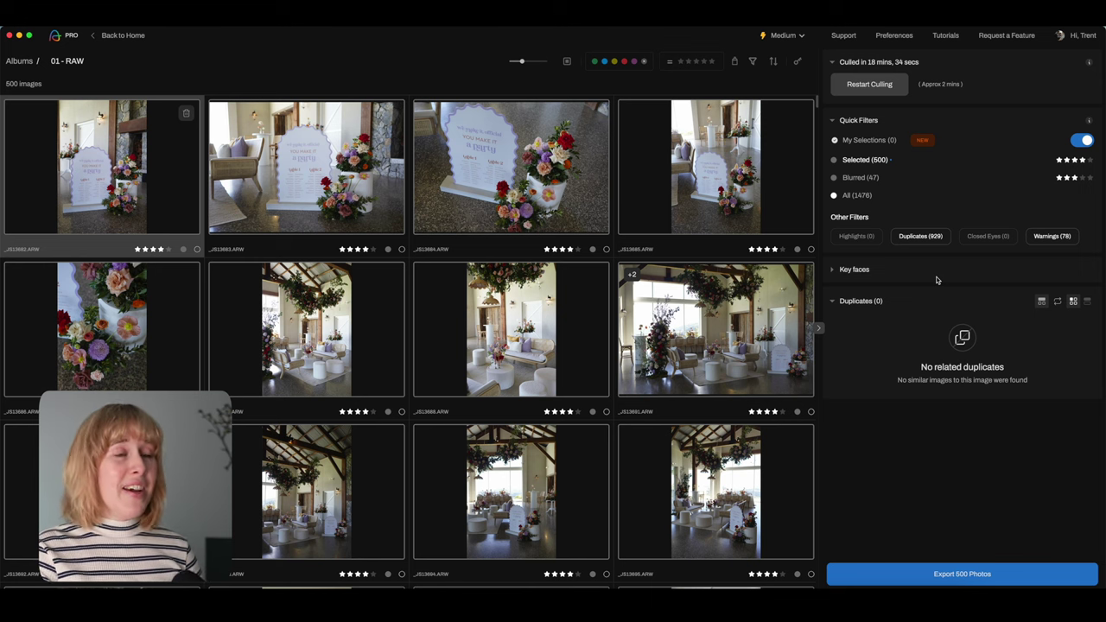
mouse_move(867, 150)
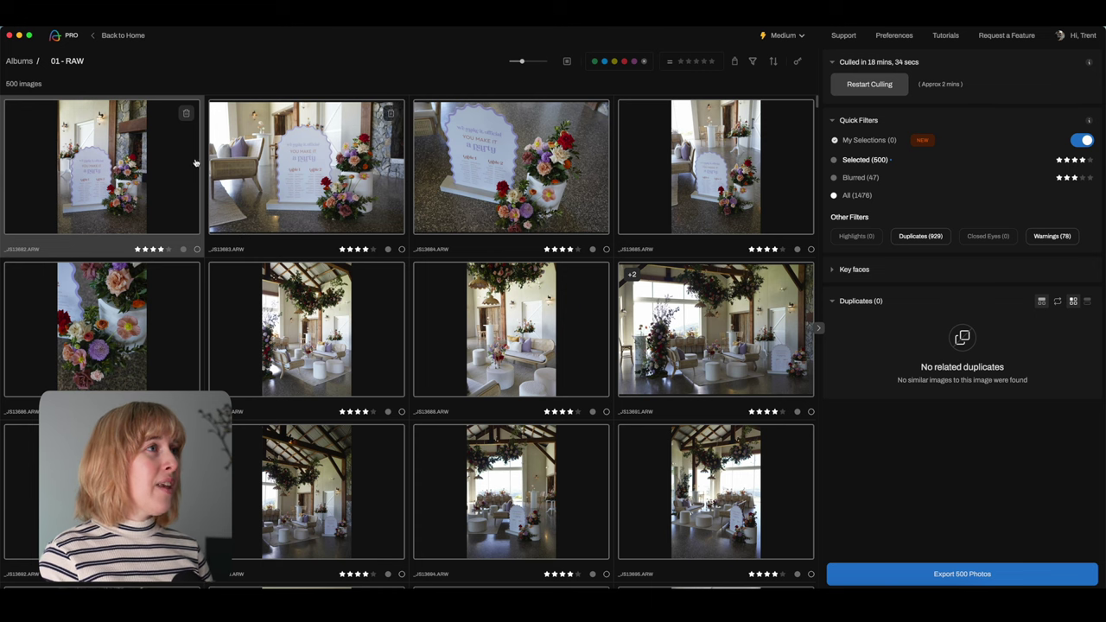
- Open _JS13682.ARW in loupe view, add it to My Selections, and step ahead through the venue photos
double_click(83, 177)
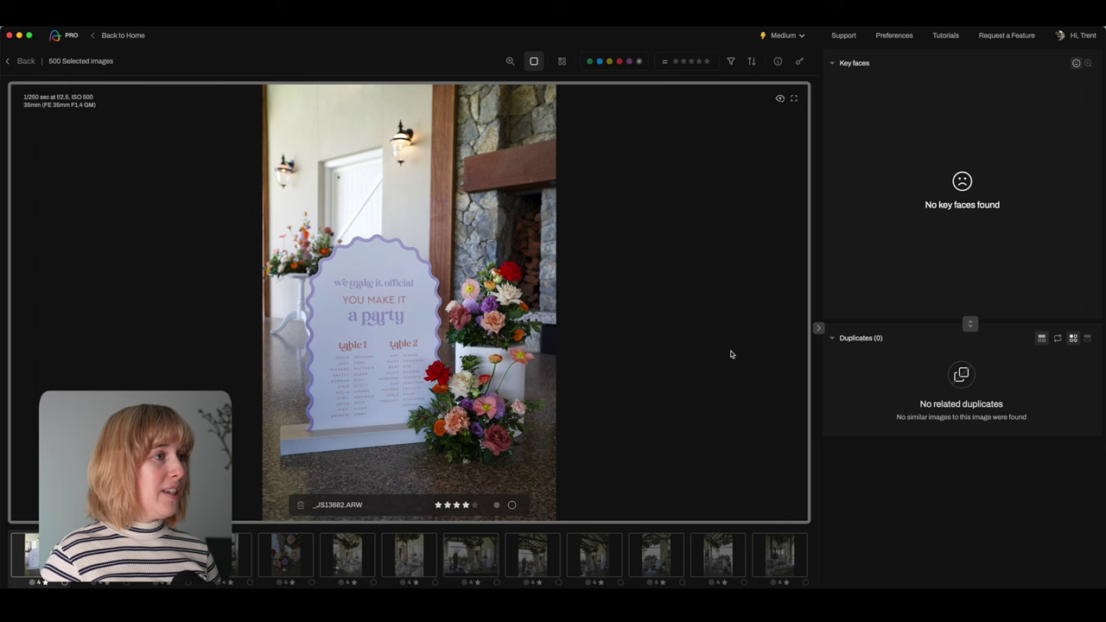
key("s")
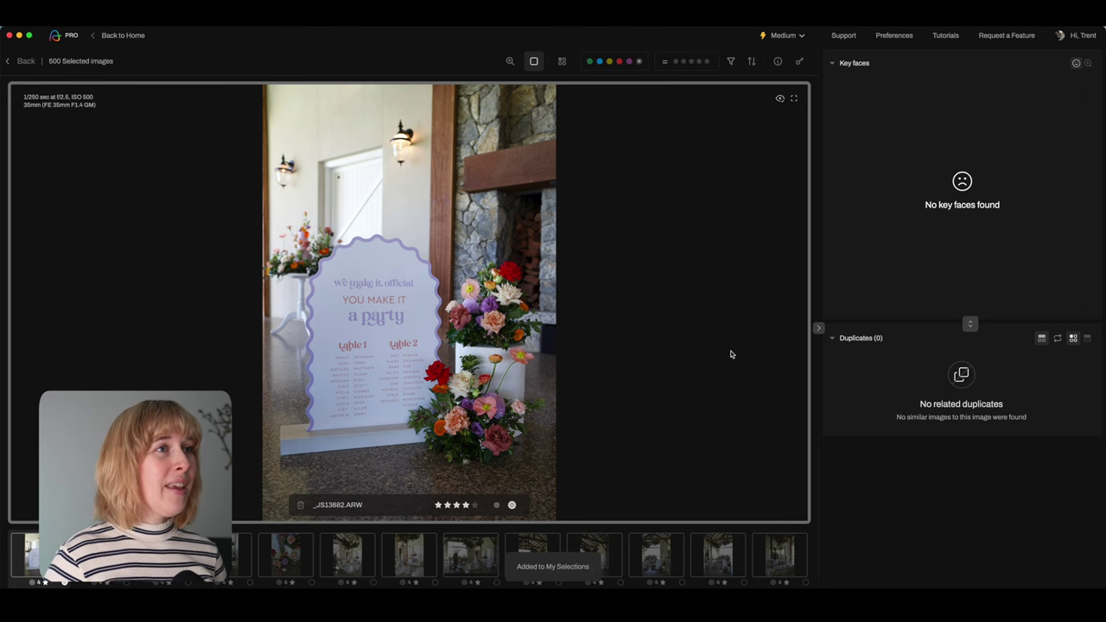
key("Right")
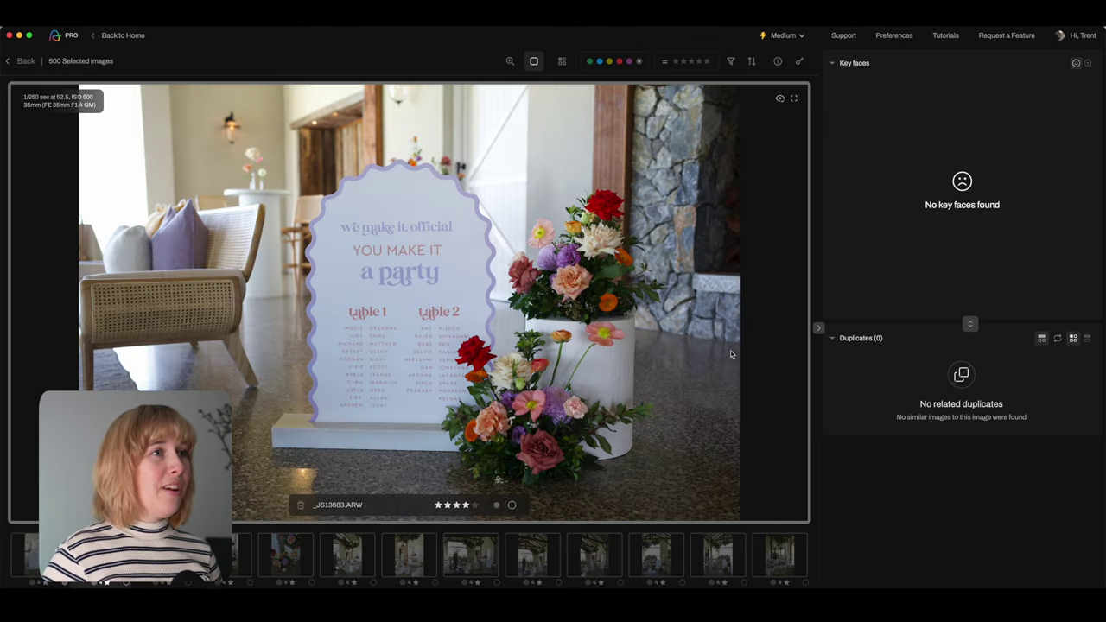
key("Right")
key("Right")
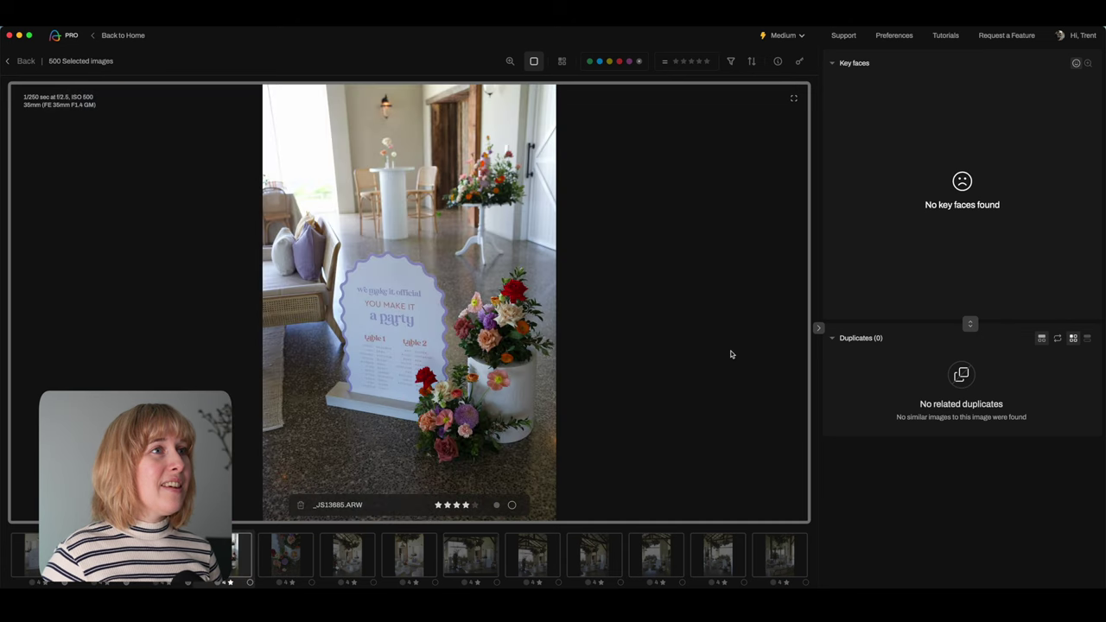
key("Right")
key("Right")
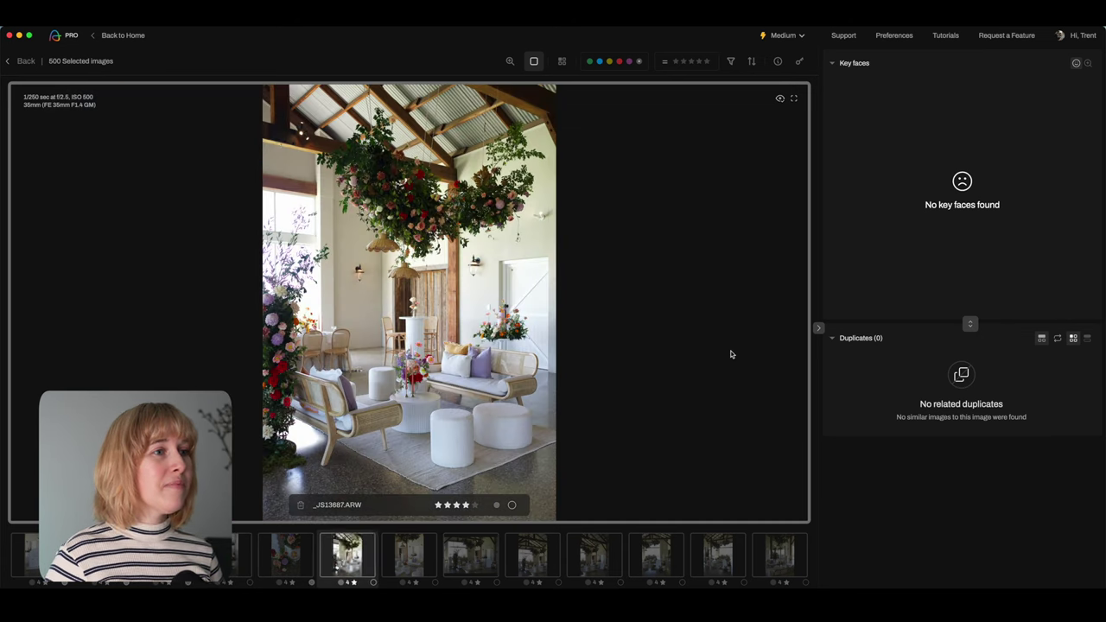
key("Right")
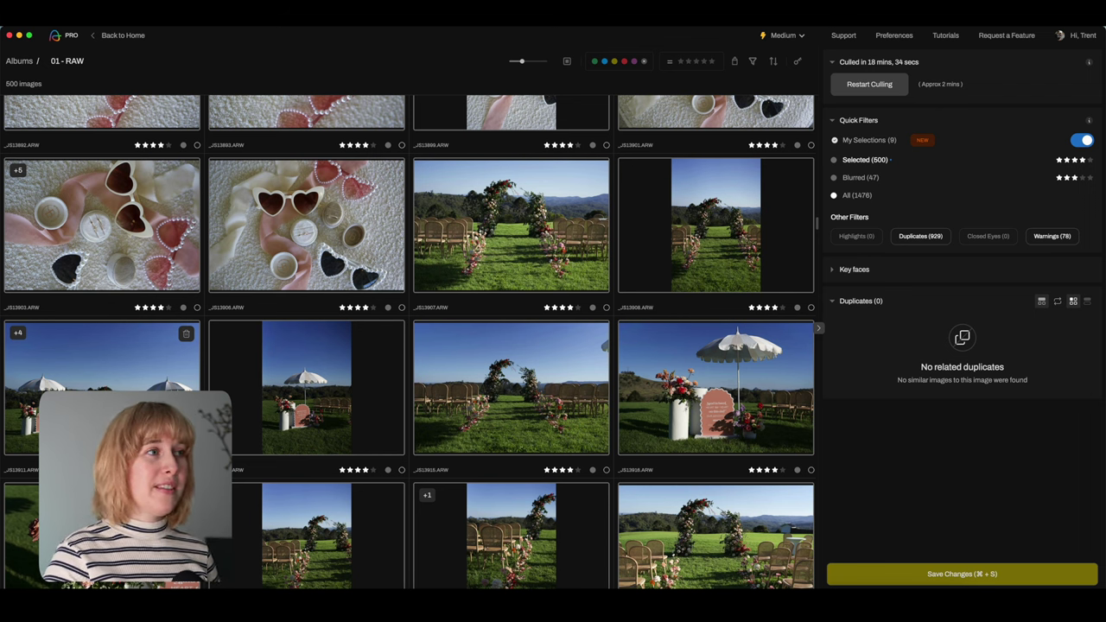
- From the umbrella ceremony stack, add _JS13911, _JS13912, the ceremony arch and umbrella-and-sign photos to My Selections
double_click(104, 354)
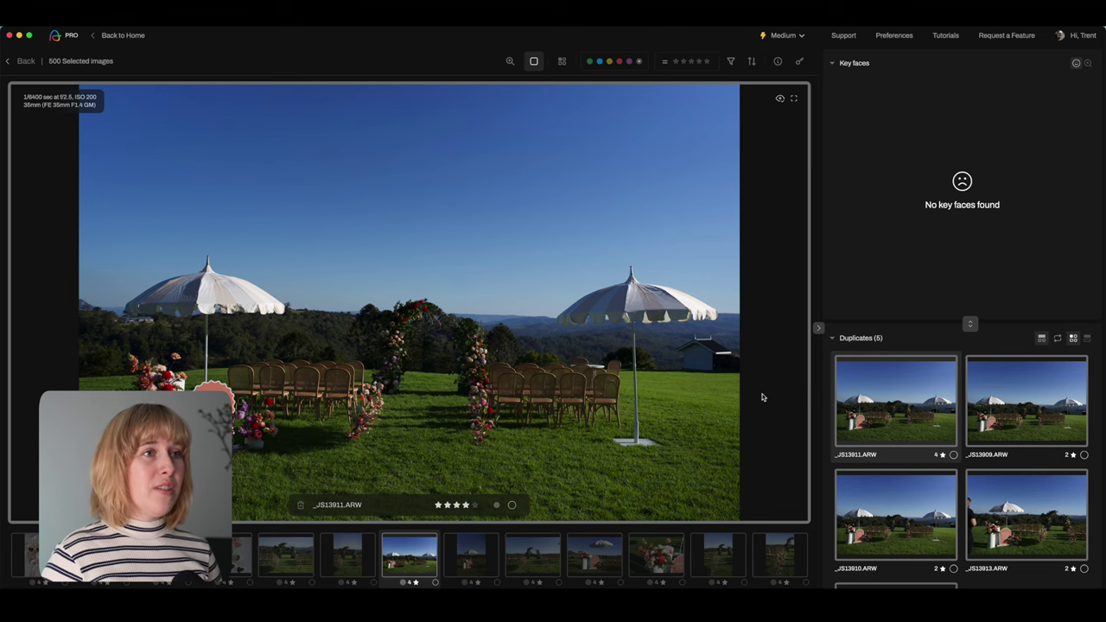
key("Right")
key("Right")
key("Right")
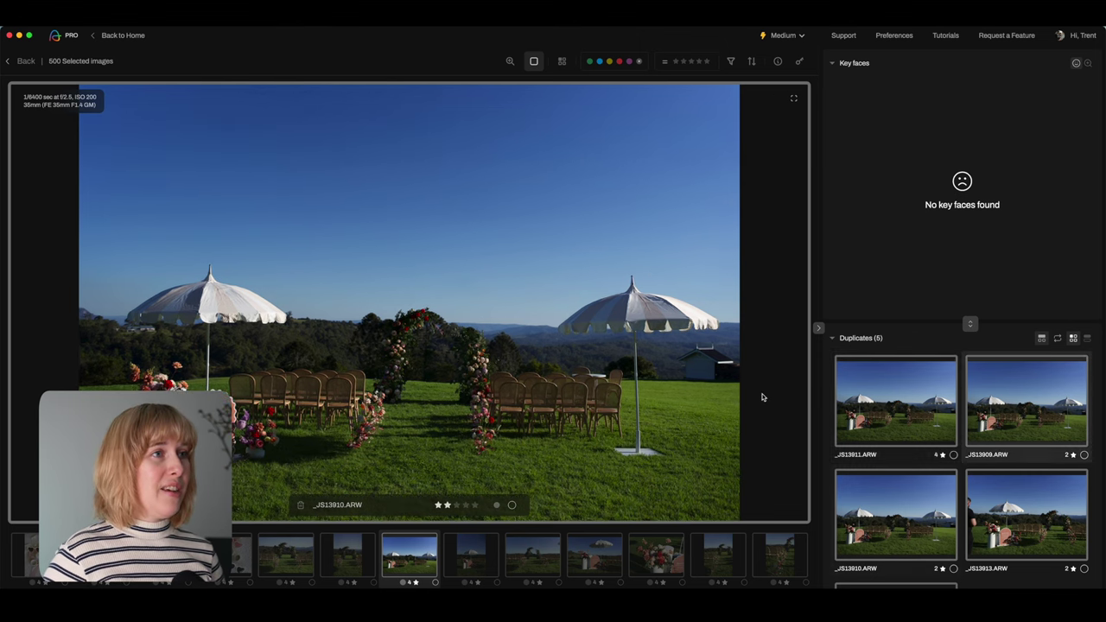
key("Left")
key("Left")
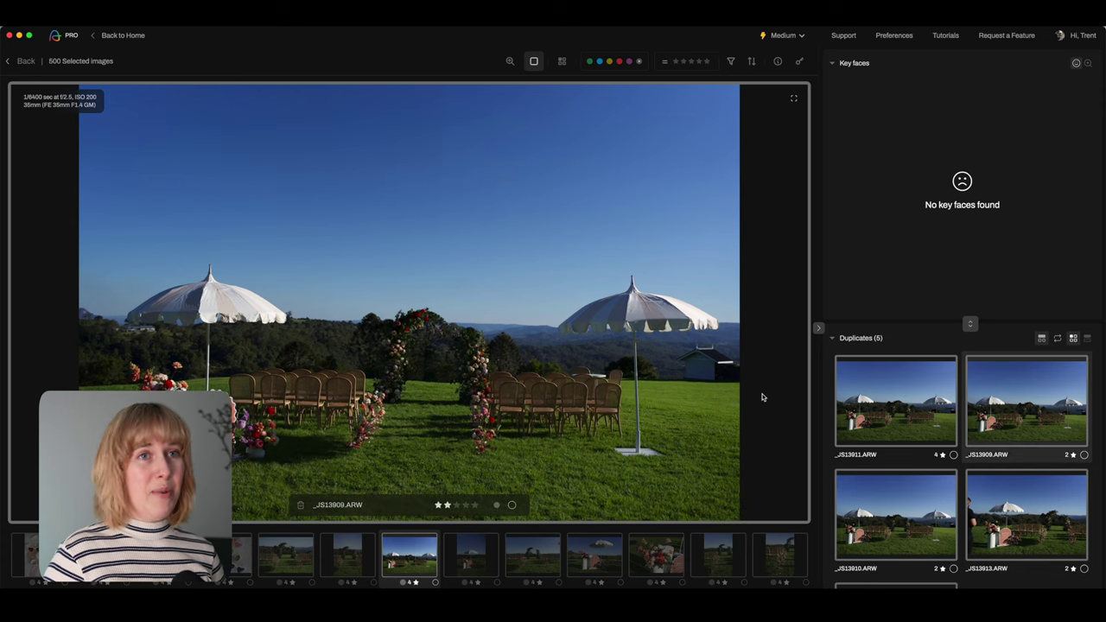
key("Left")
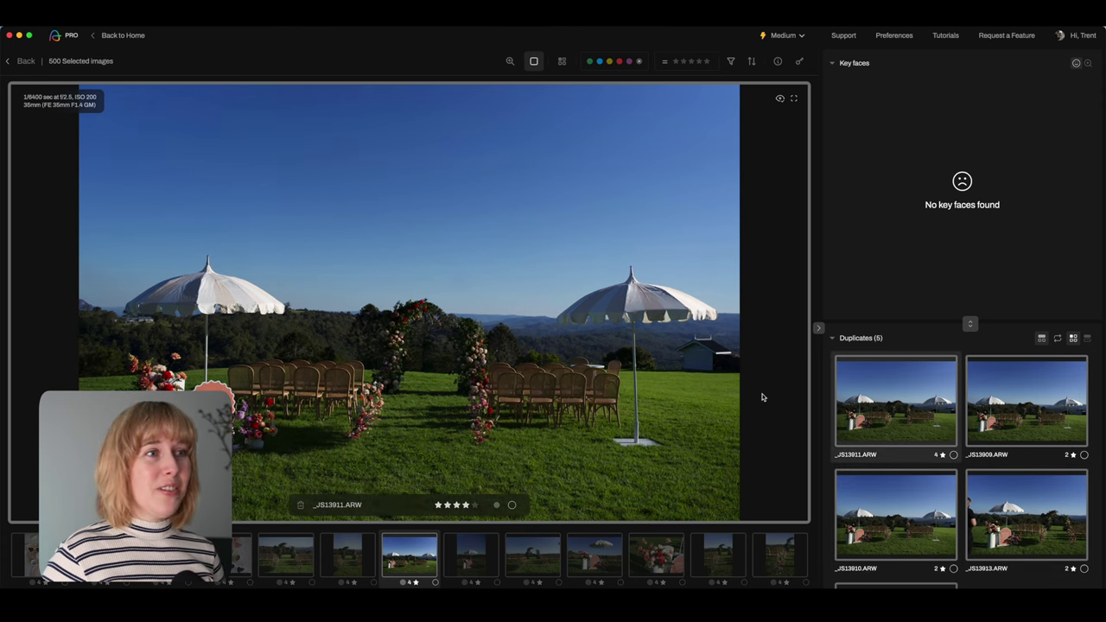
key("s")
key("Right")
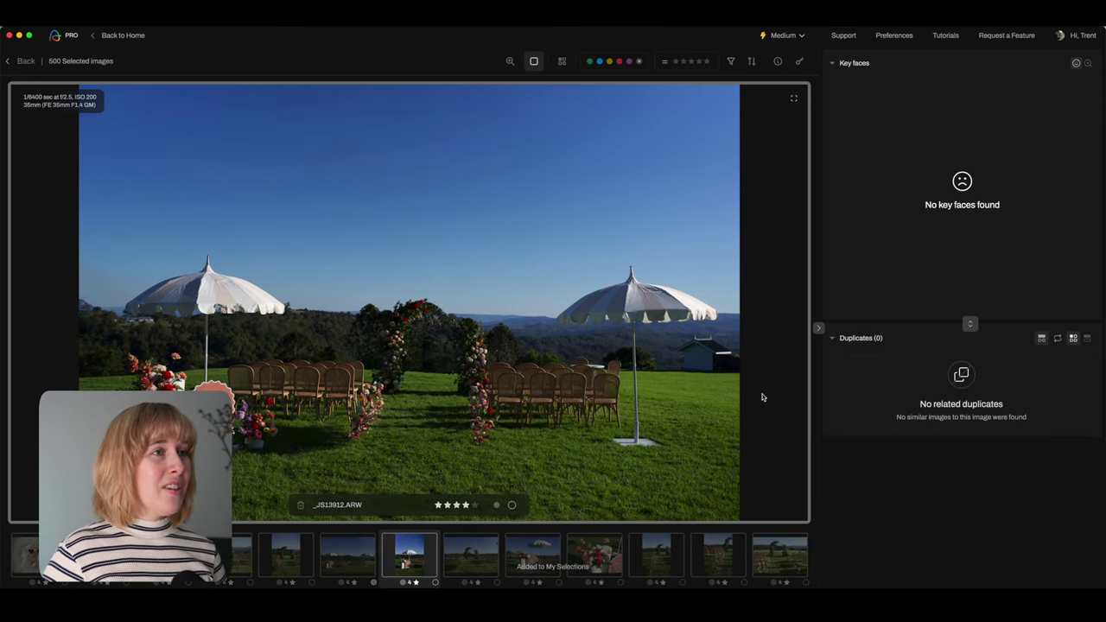
key("s")
key("Right")
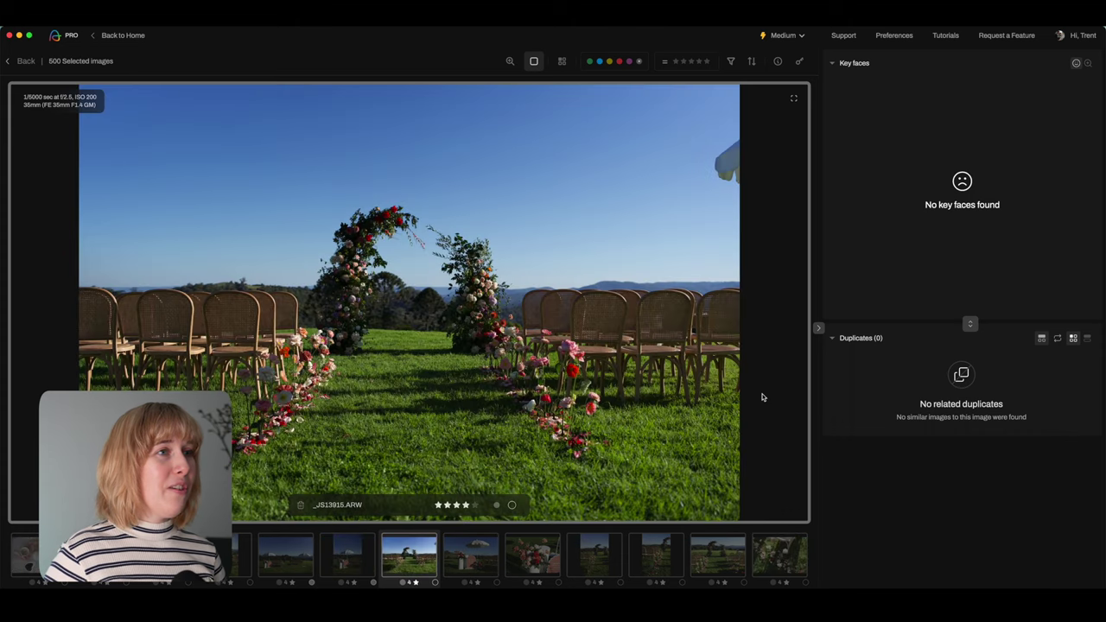
key("s")
key("Right")
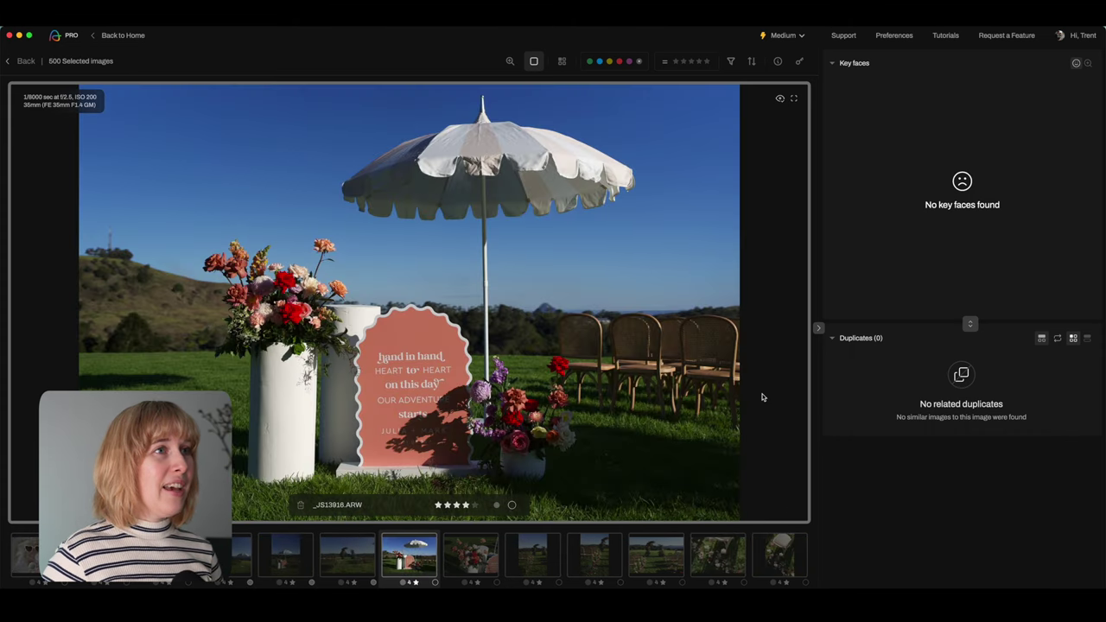
key("s")
key("Right")
key("Escape")
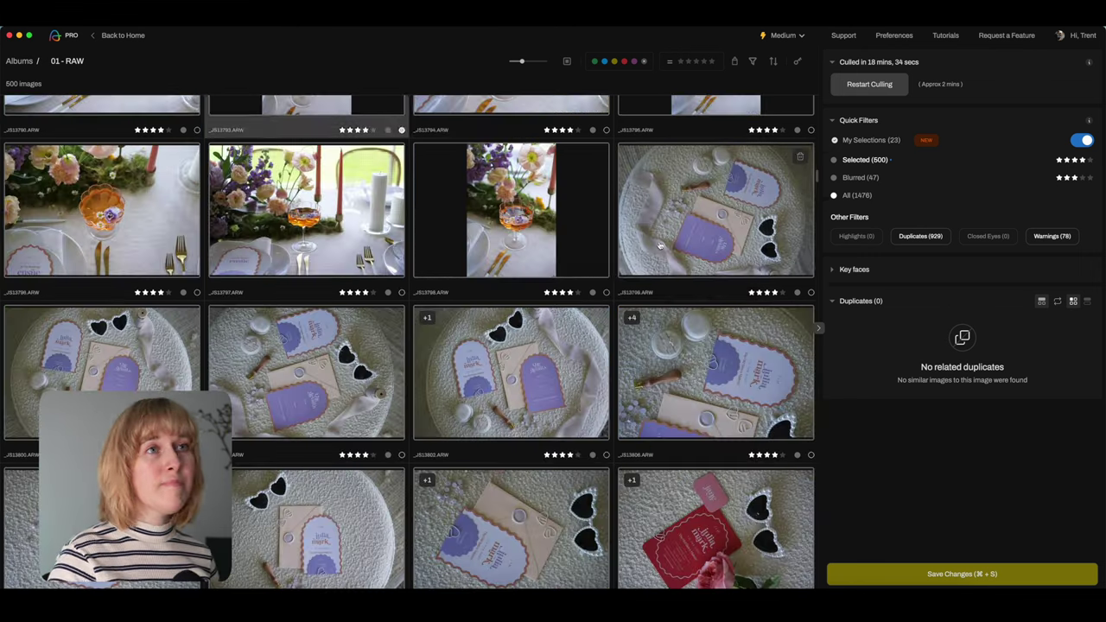
- Add a bride photo to My Selections and step through the bridal burst shots
scroll(349, 264, "down", 10)
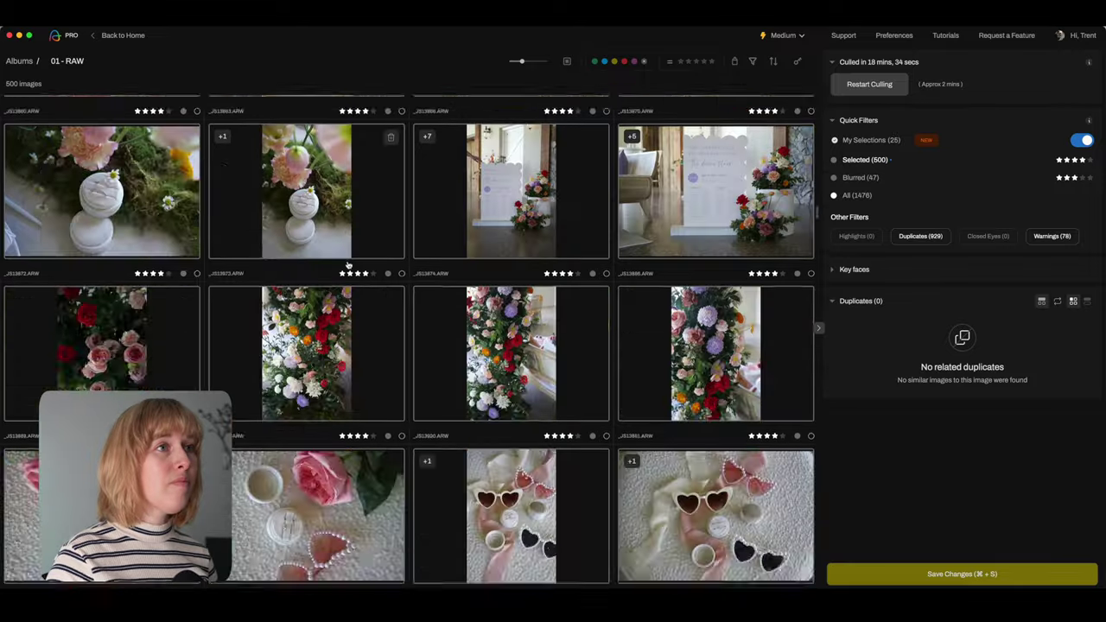
scroll(348, 265, "down", 10)
double_click(348, 264)
key("s")
key("Escape")
double_click(704, 263)
key("Right")
key("Escape")
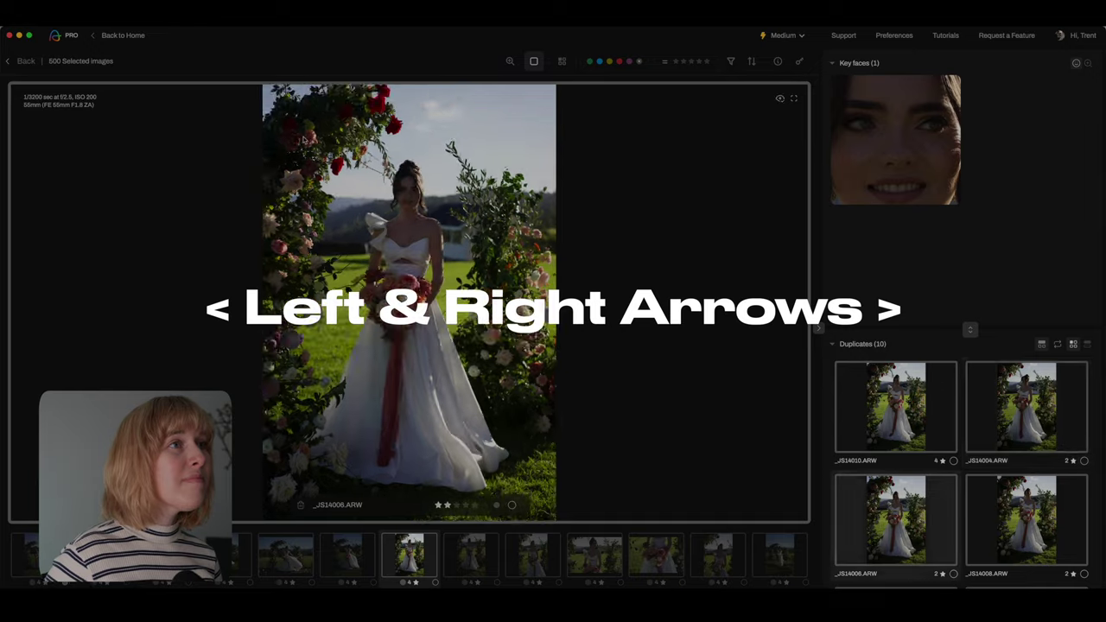
key("Right")
key("Right")
key("Right")
key("Down")
key("Down")
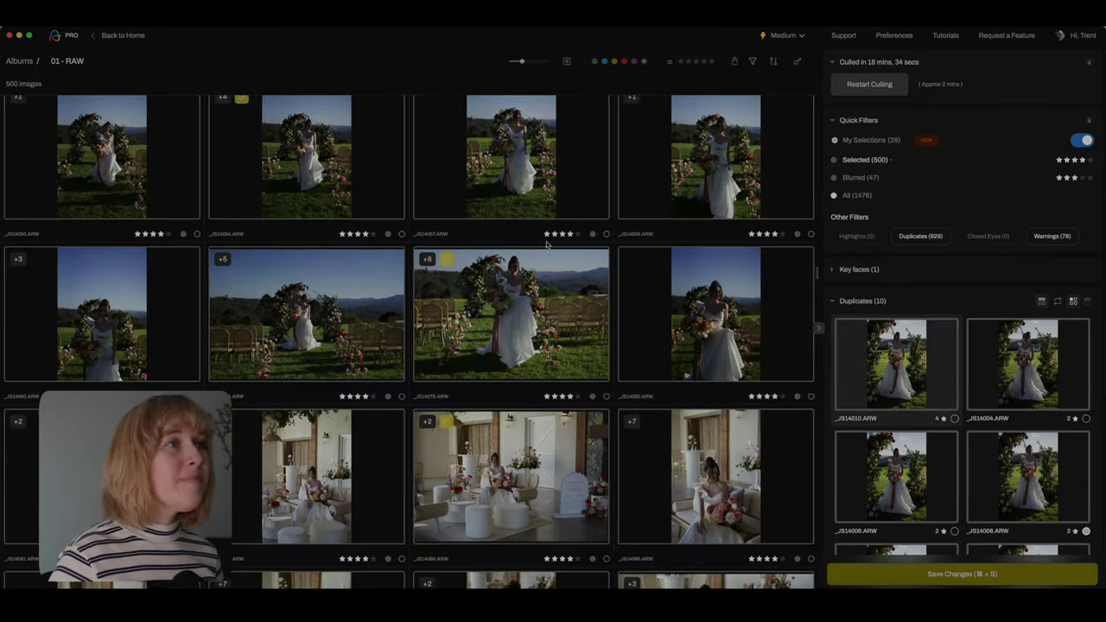
scroll(508, 170, "down", 3)
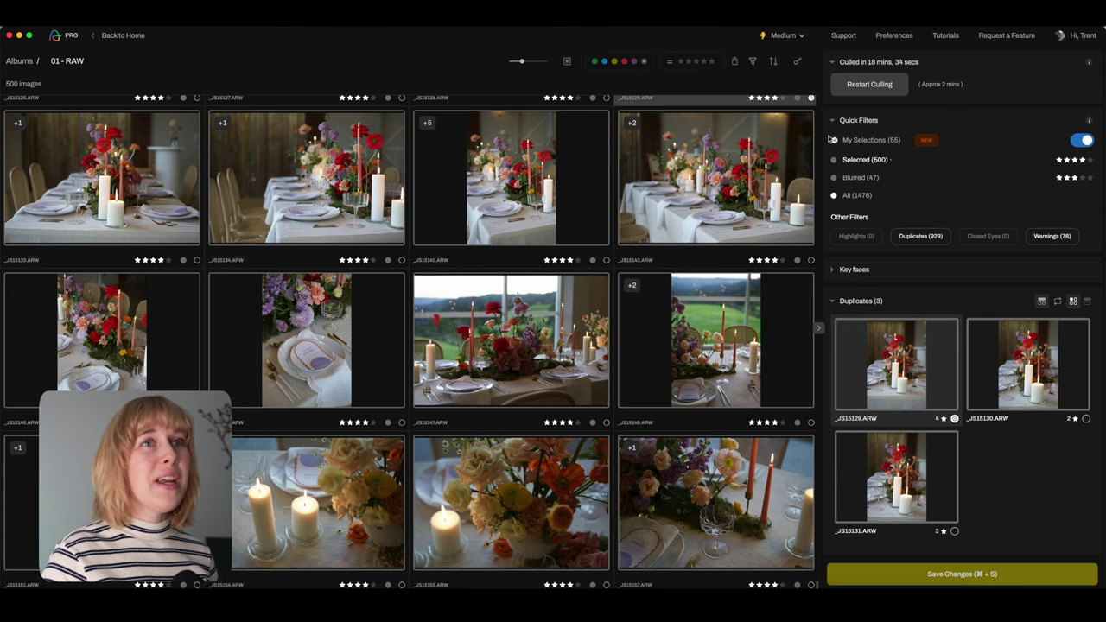
- Filter to the 55 My Selections photos, save the changes, and open Export 55 Photos
left_click(858, 140)
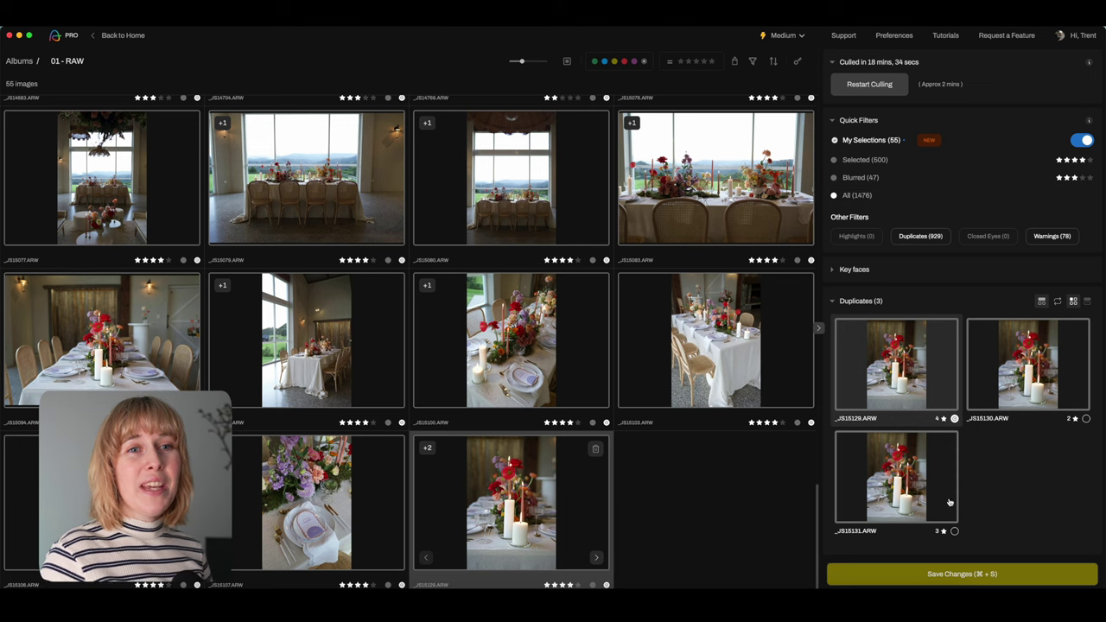
left_click(976, 577)
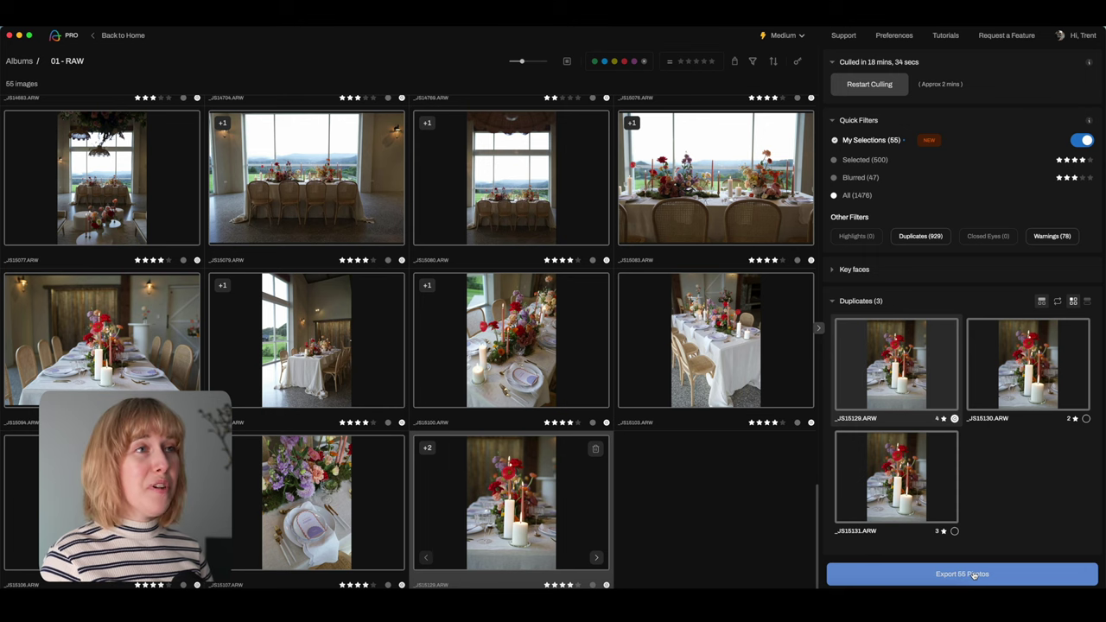
left_click(971, 576)
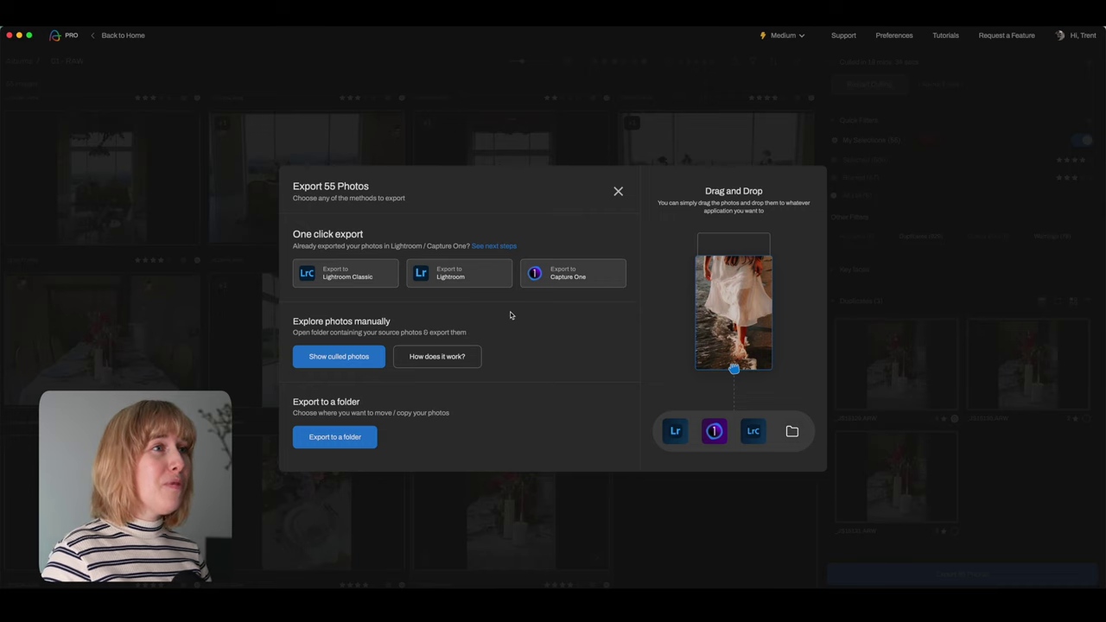
- Export the 55 photos to Lightroom Classic with one-click export
left_click(351, 278)
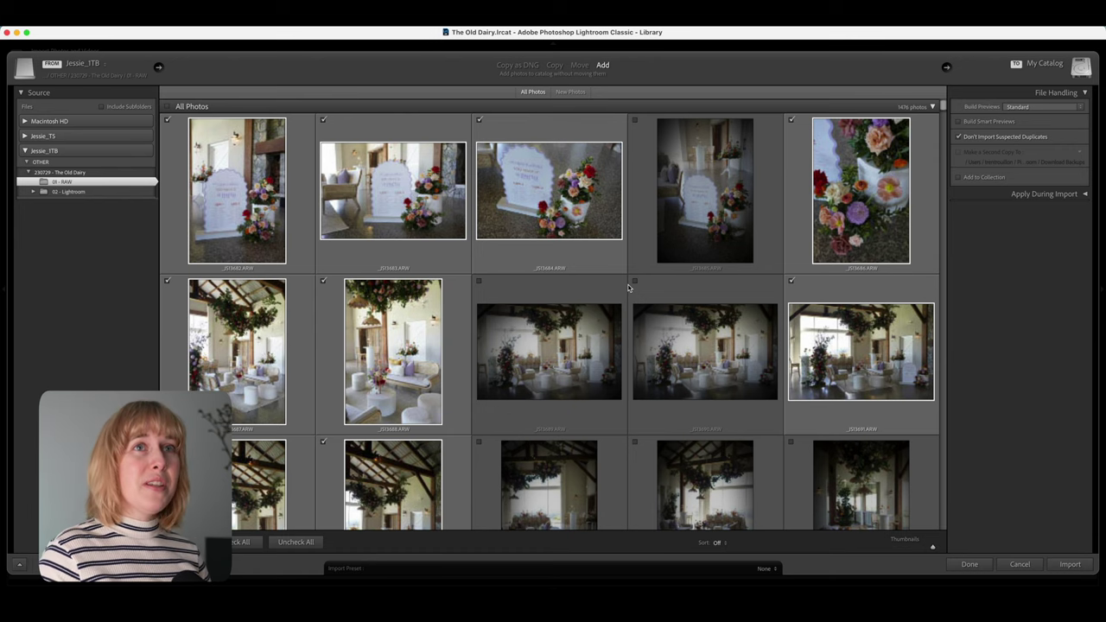
- Import the ticked 01 - RAW photos into The Old Dairy catalog, building smart previews
left_click(983, 122)
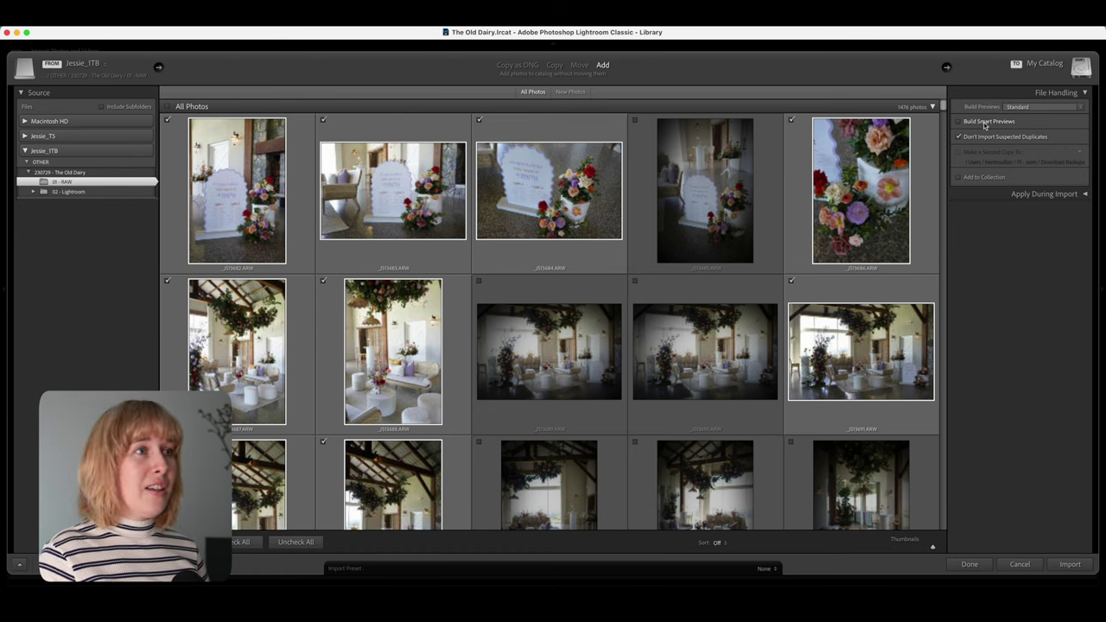
left_click(1089, 569)
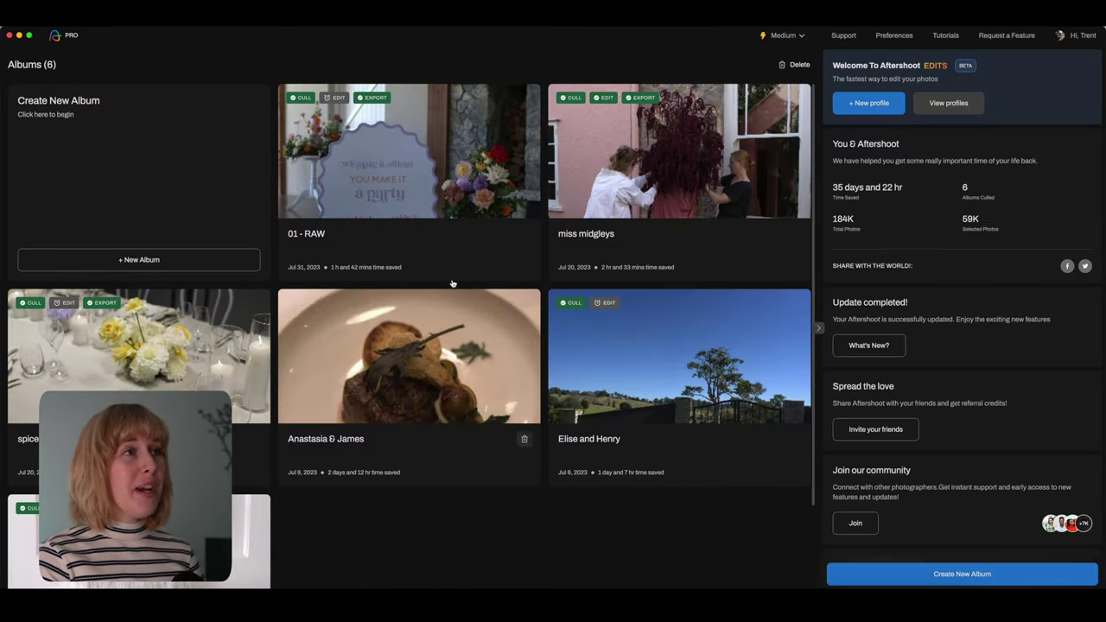
- Start editing the 01 - RAW album and add The Old Dairy.lrcat as its Lightroom catalog
mouse_move(332, 214)
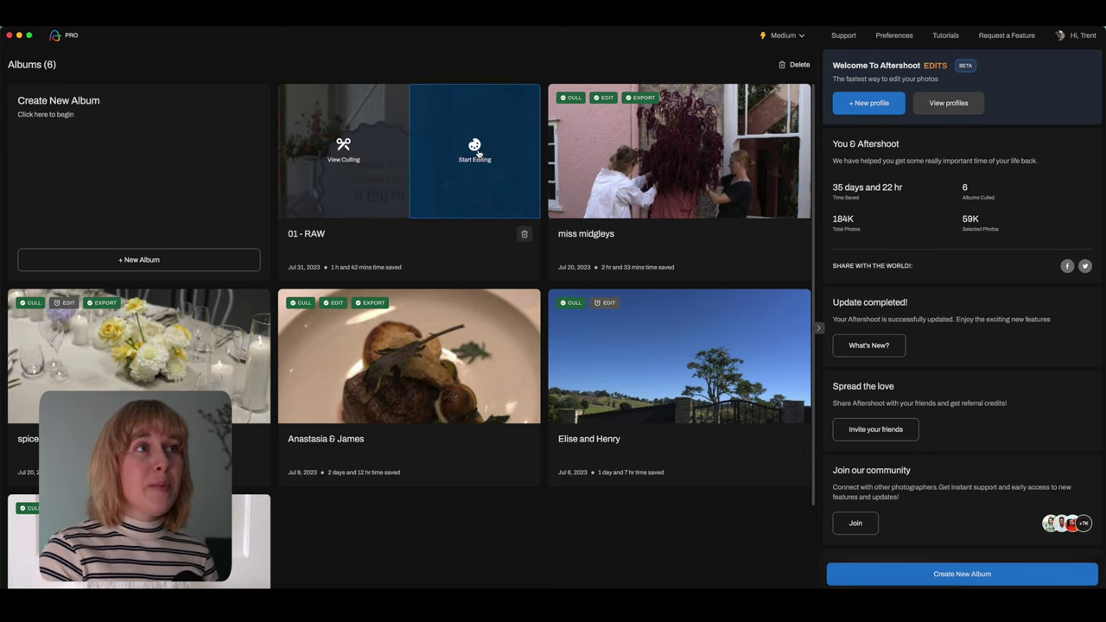
left_click(475, 146)
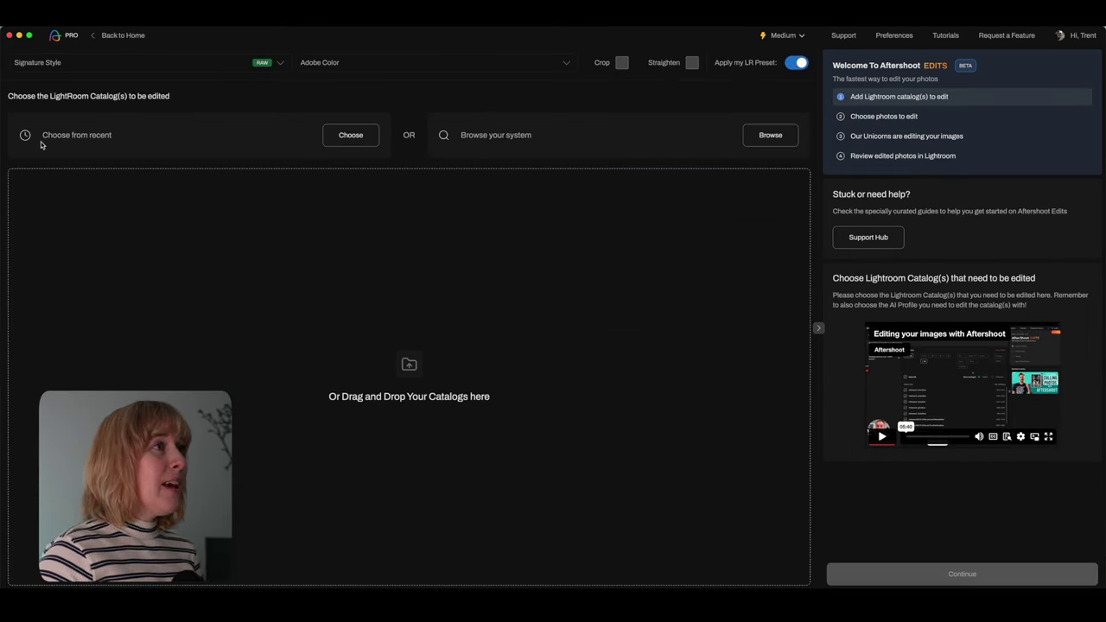
left_click(350, 136)
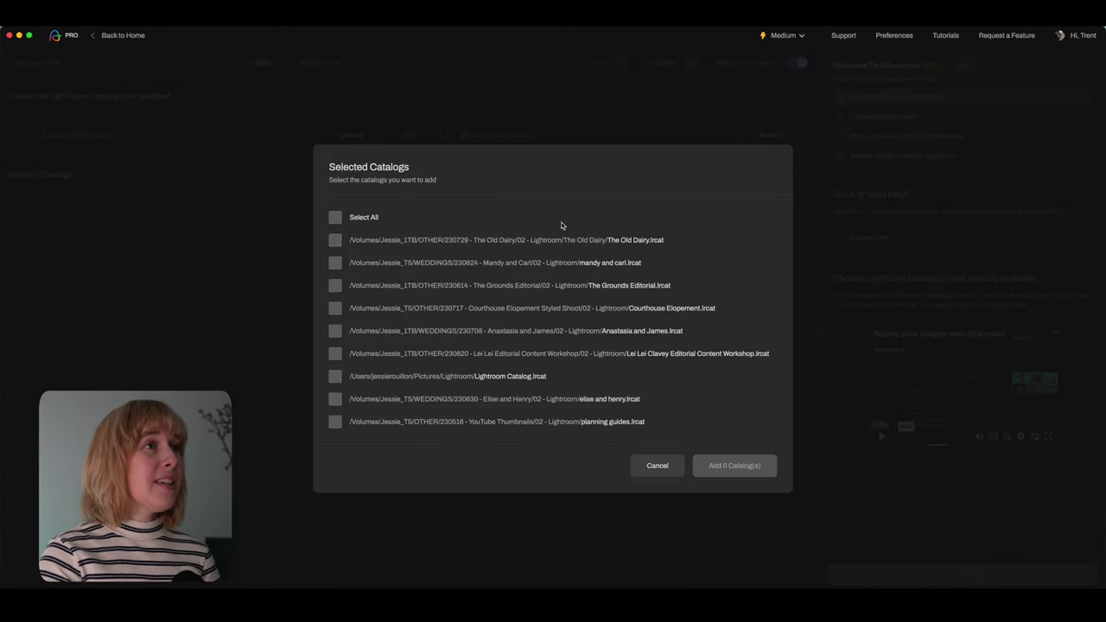
left_click(336, 239)
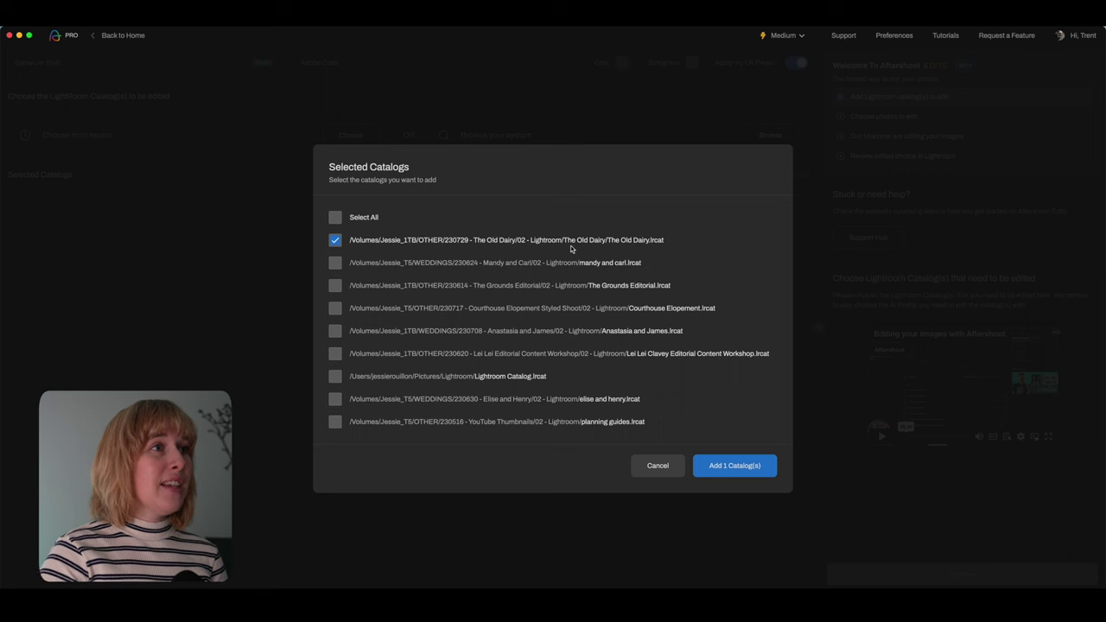
left_click(743, 469)
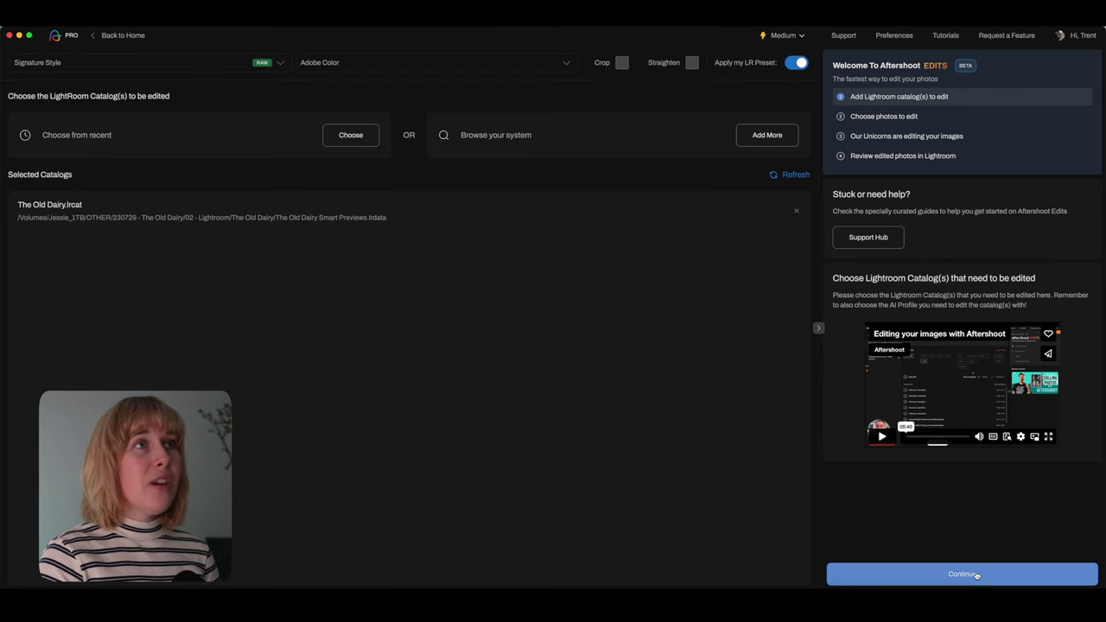
- Keep Signature Style as the AI editing profile and continue to photo selection
left_click(99, 63)
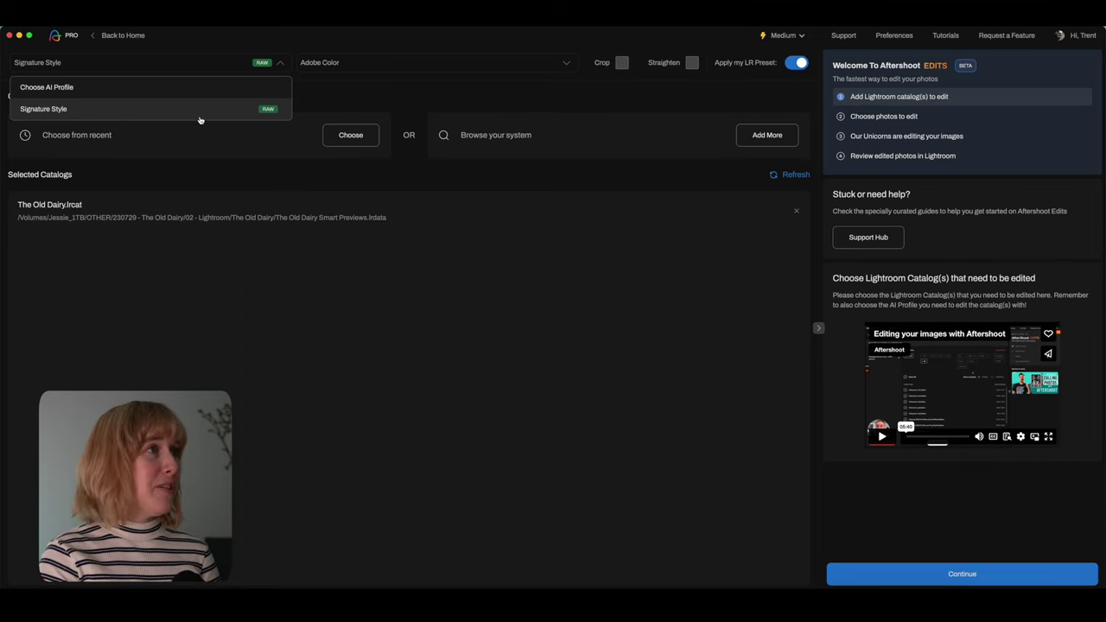
left_click(281, 64)
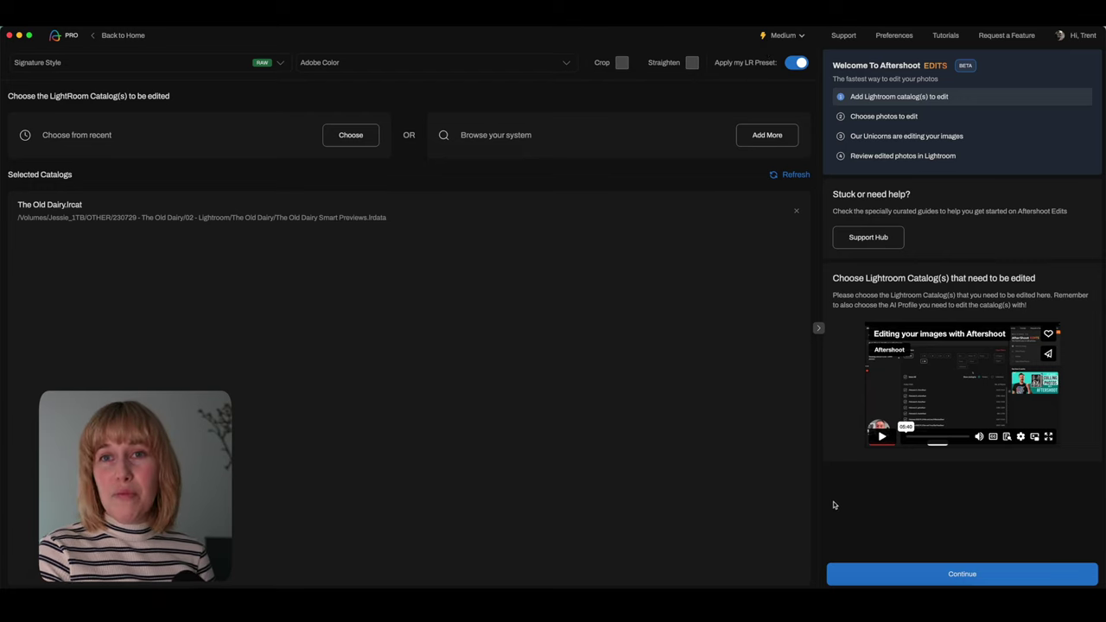
left_click(964, 573)
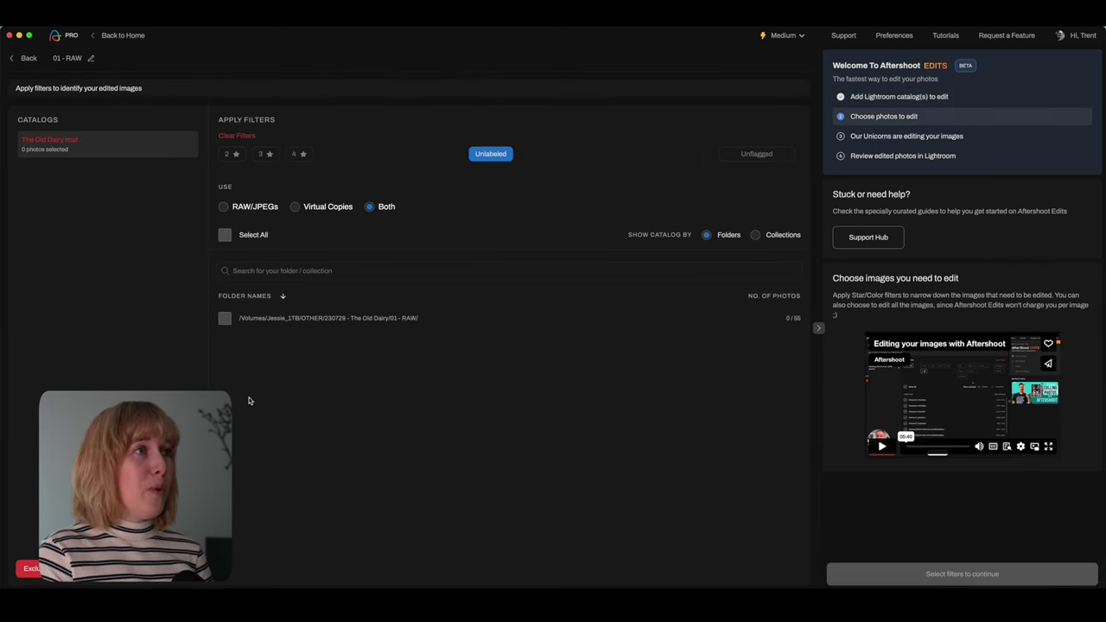
- Select all 55 photos, AI-edit them, then review the edited catalog in Lightroom Classic
left_click(224, 318)
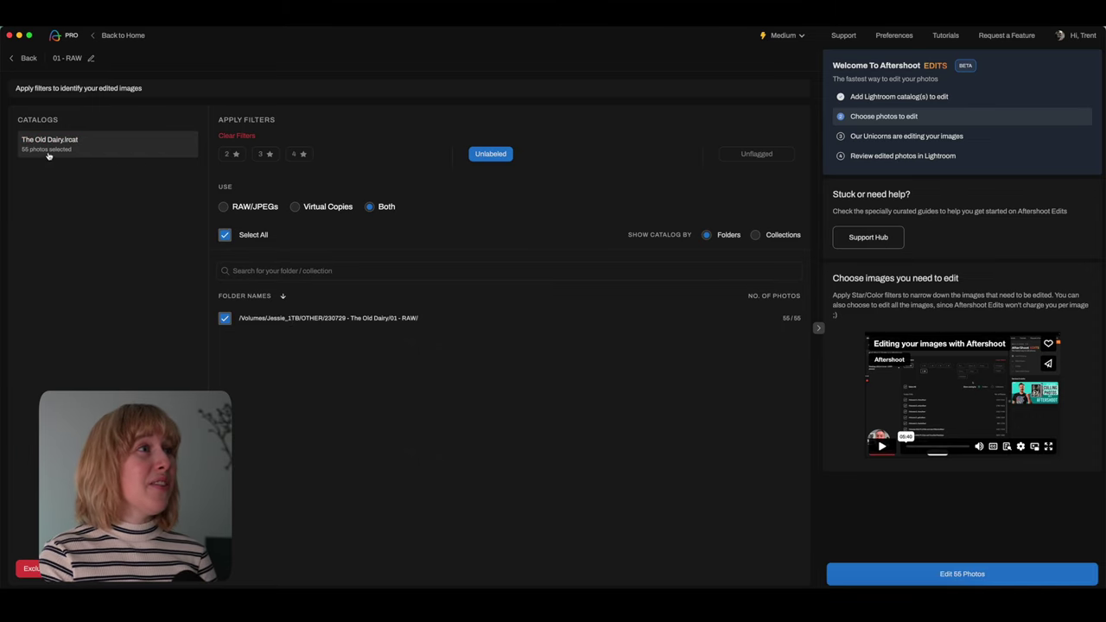
left_click(964, 577)
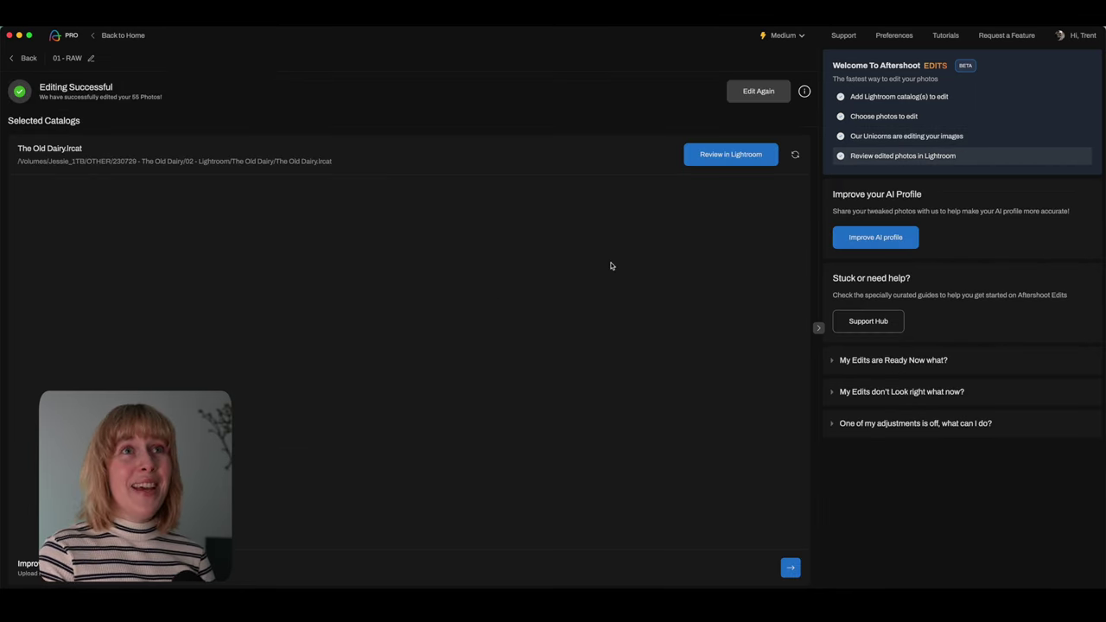
left_click(730, 158)
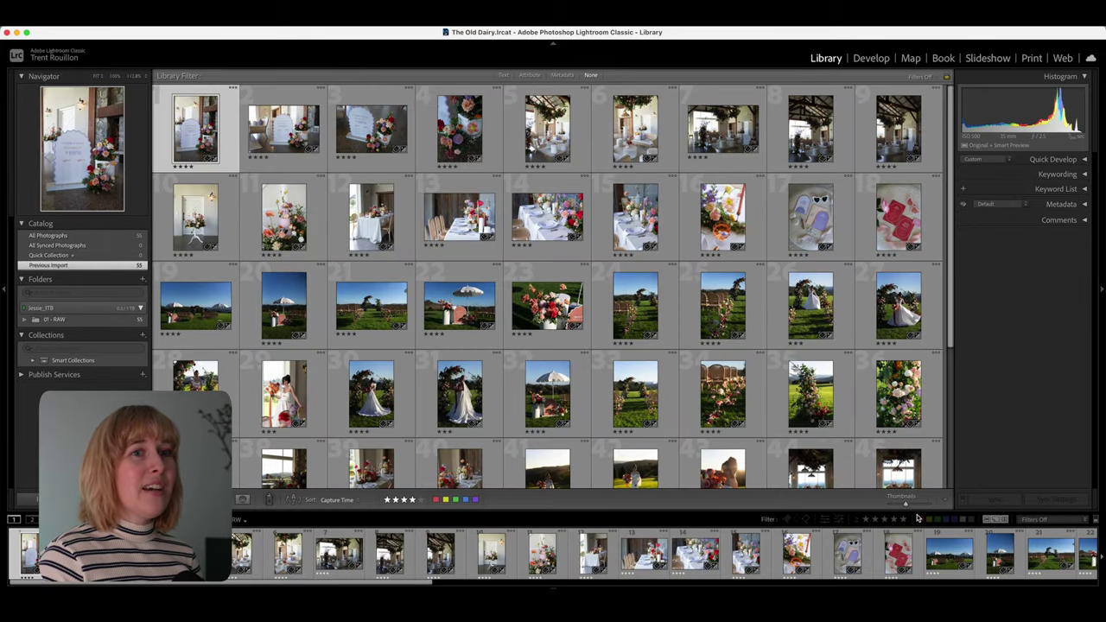
- Enlarge the grid thumbnails to six per row and scroll down through the edited photos
left_click_drag(905, 508, 913, 503)
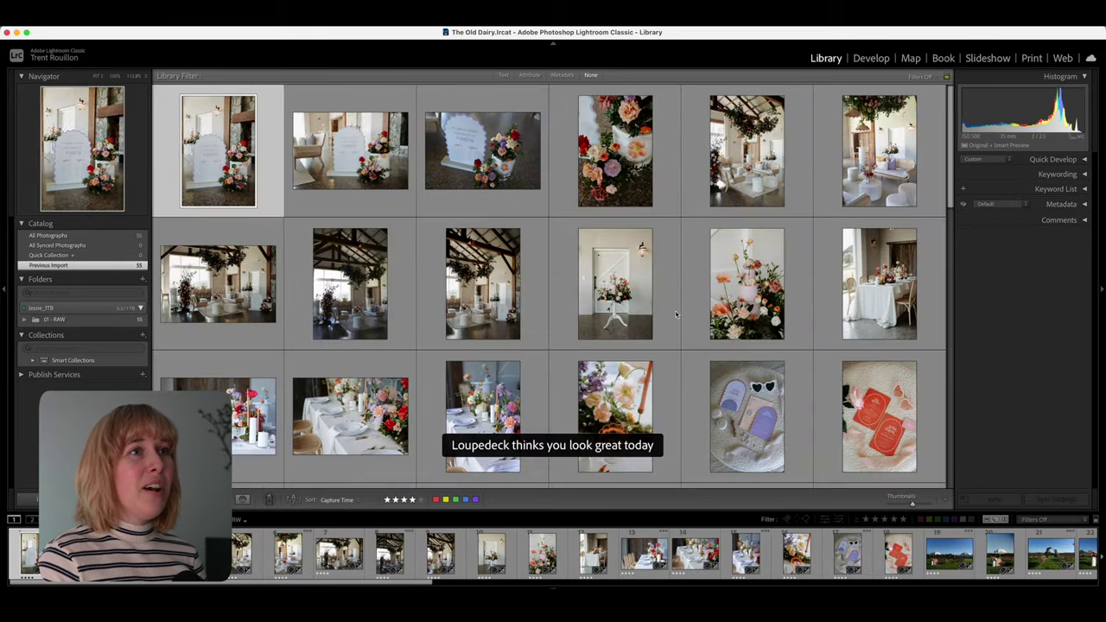
scroll(686, 232, "down", 5)
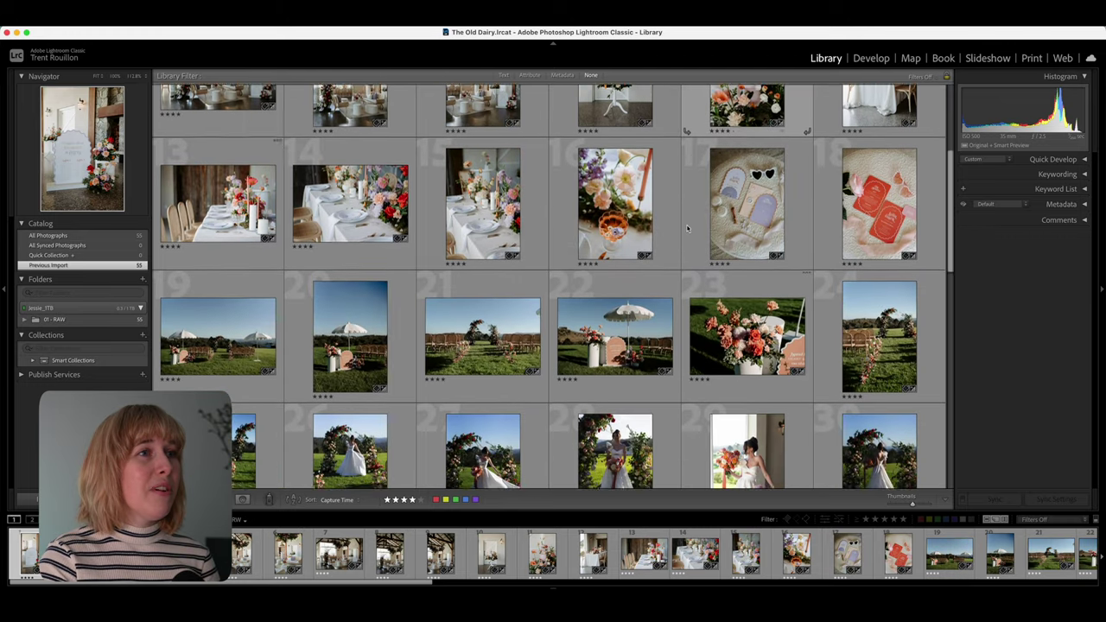
scroll(687, 228, "down", 4)
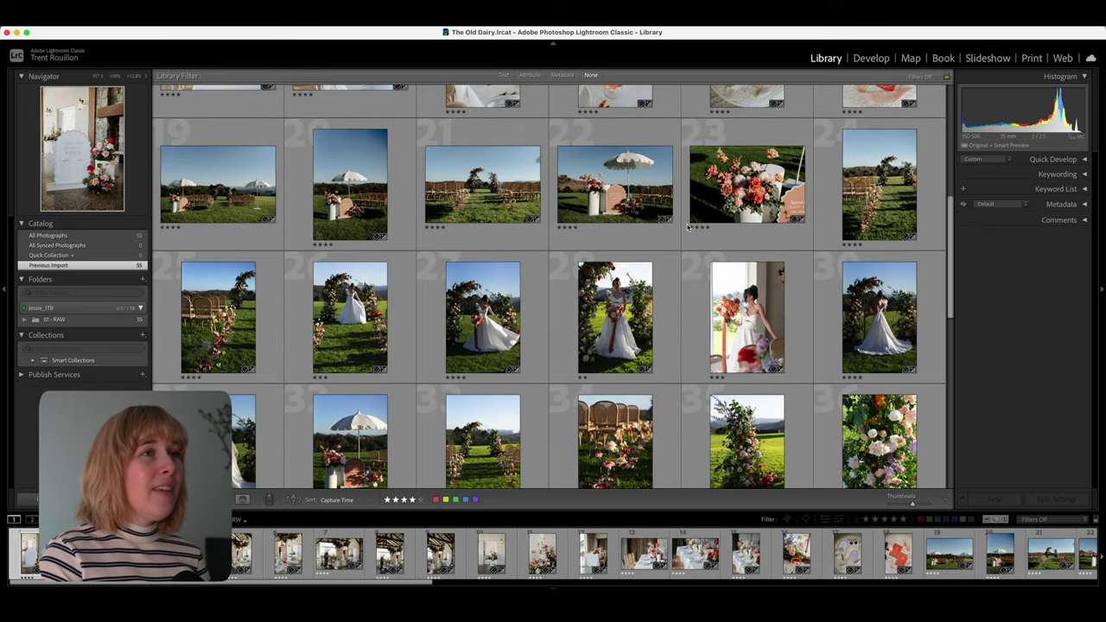
scroll(686, 227, "down", 2)
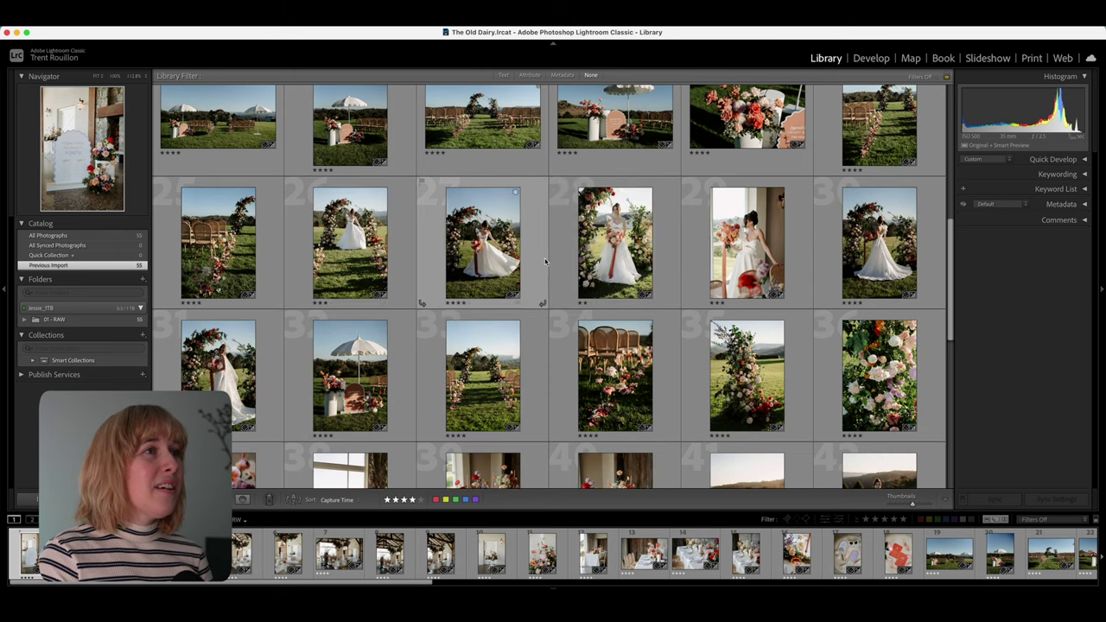
scroll(549, 250, "down", 1)
scroll(790, 227, "down", 1)
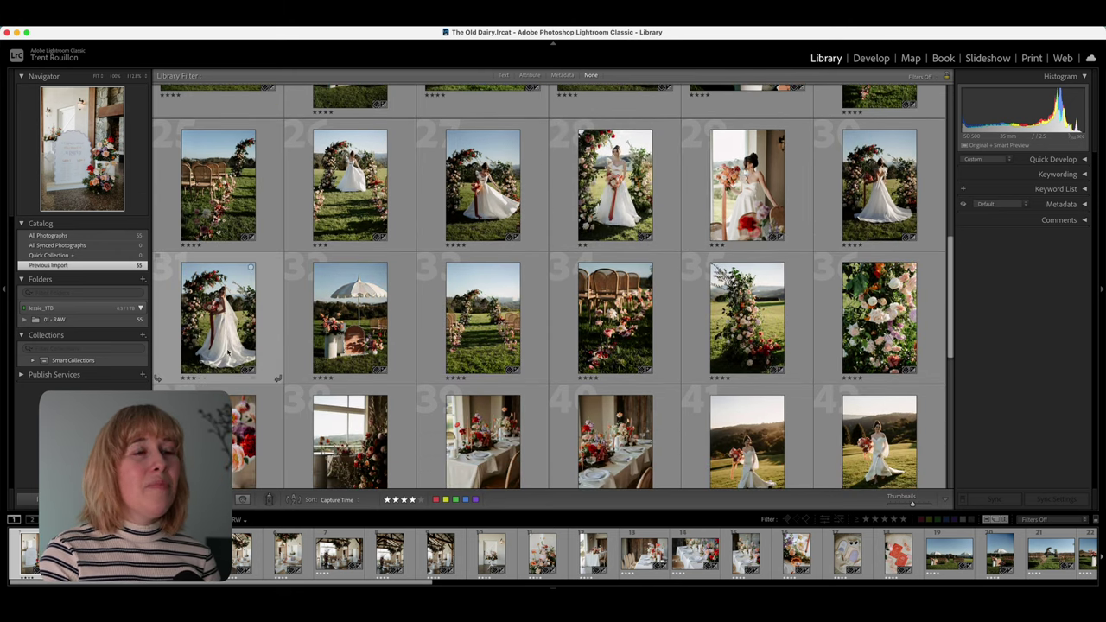
scroll(618, 285, "down", 7)
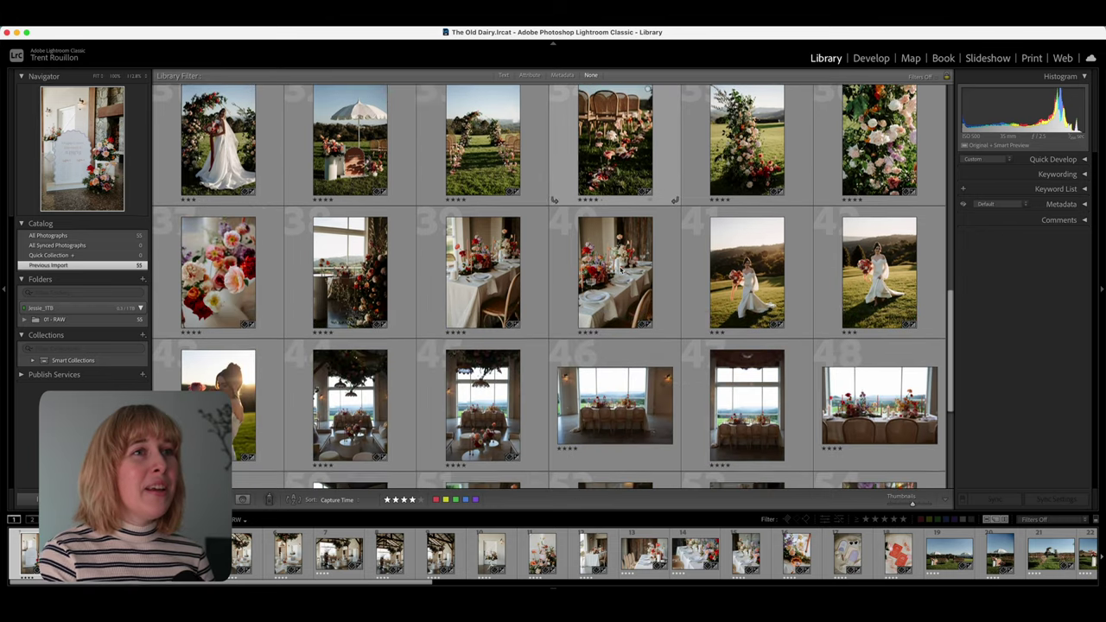
scroll(619, 270, "down", 1)
scroll(683, 311, "down", 1)
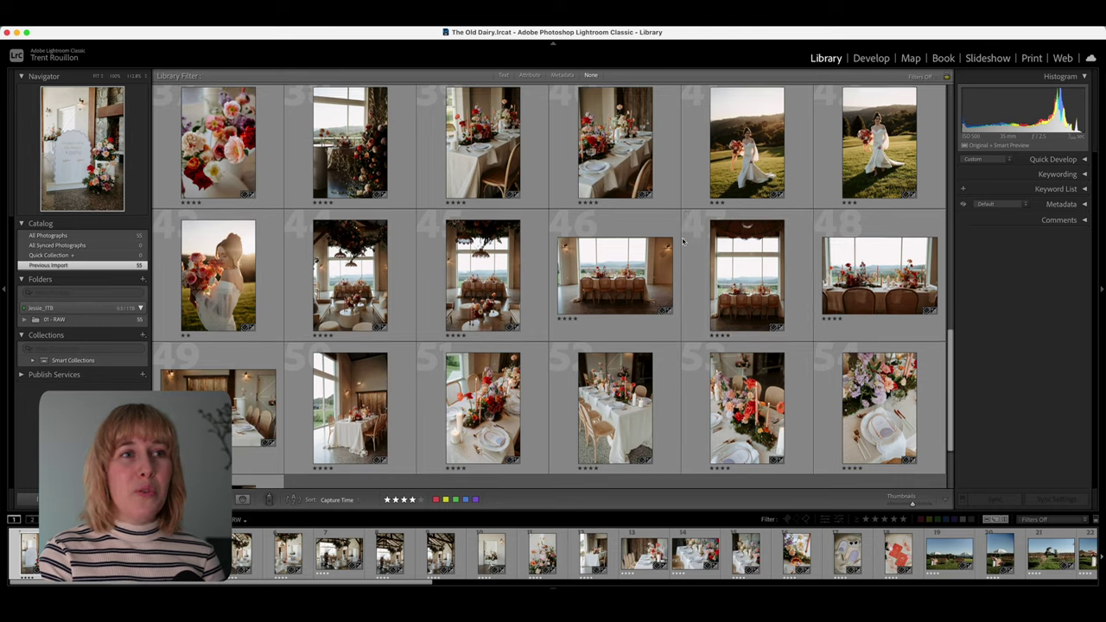
scroll(743, 406, "down", 2)
- View photo 53 full size, then return to the grid and scroll back to the top
double_click(742, 308)
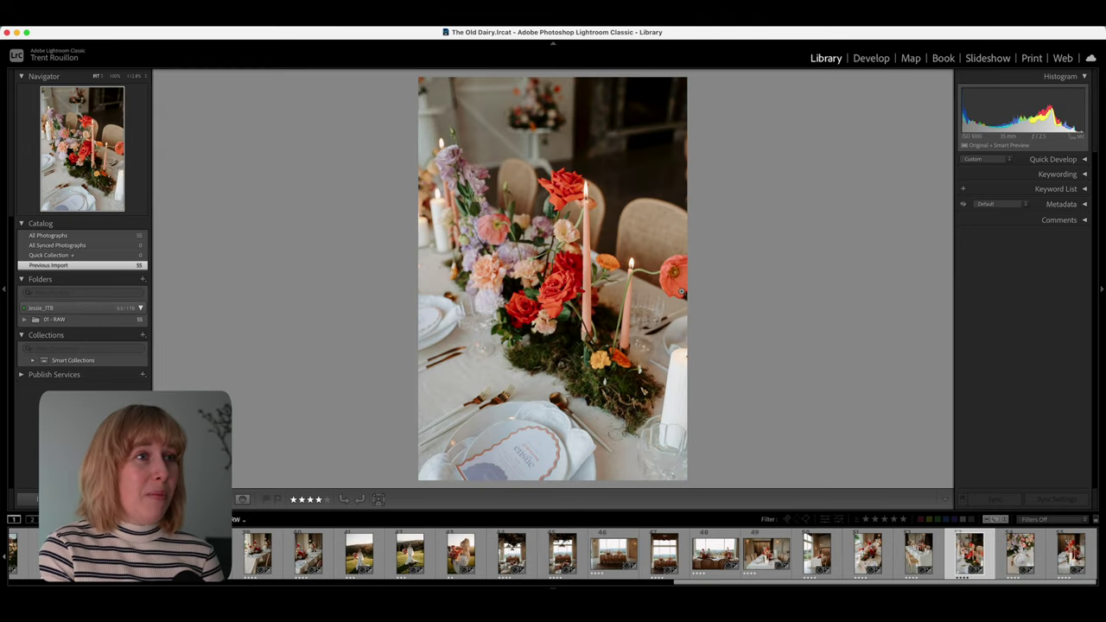
double_click(589, 280)
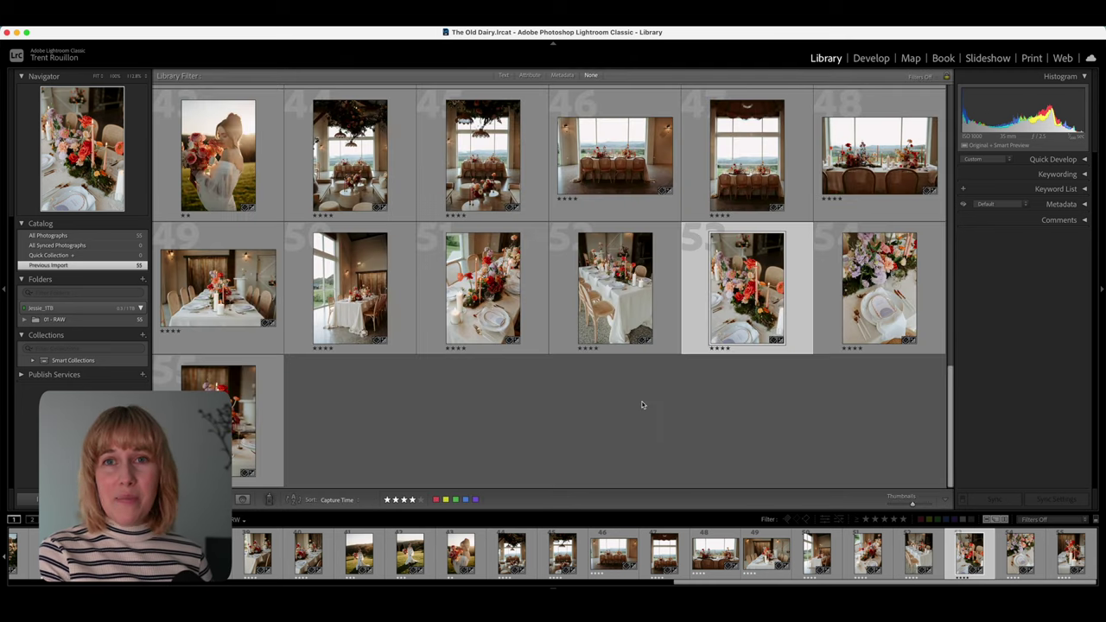
scroll(642, 416, "up", 10)
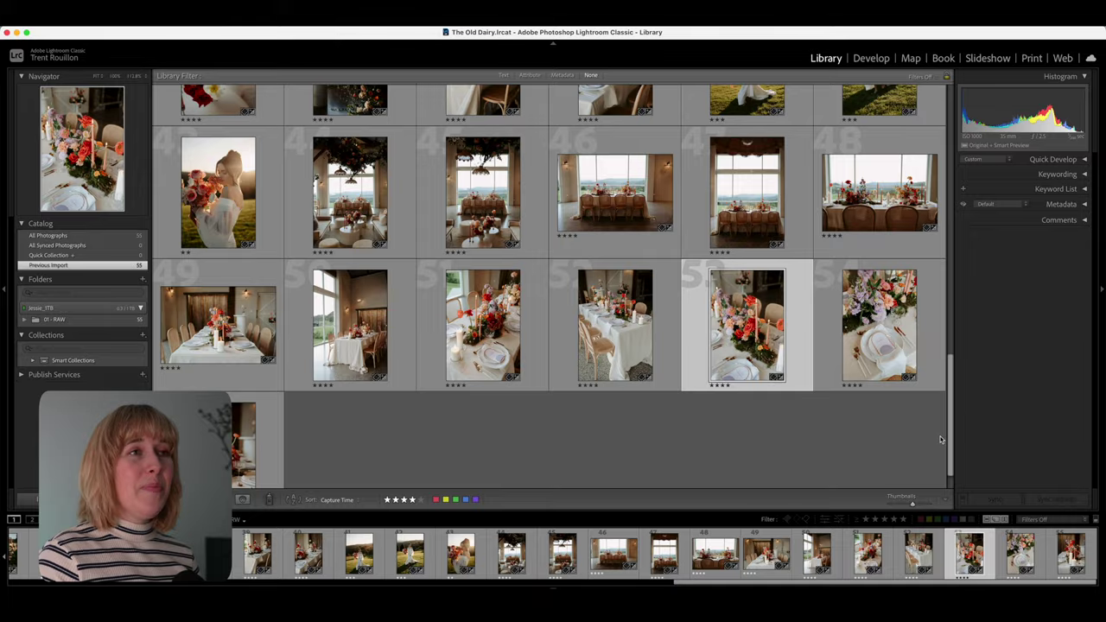
scroll(931, 291, "up", 10)
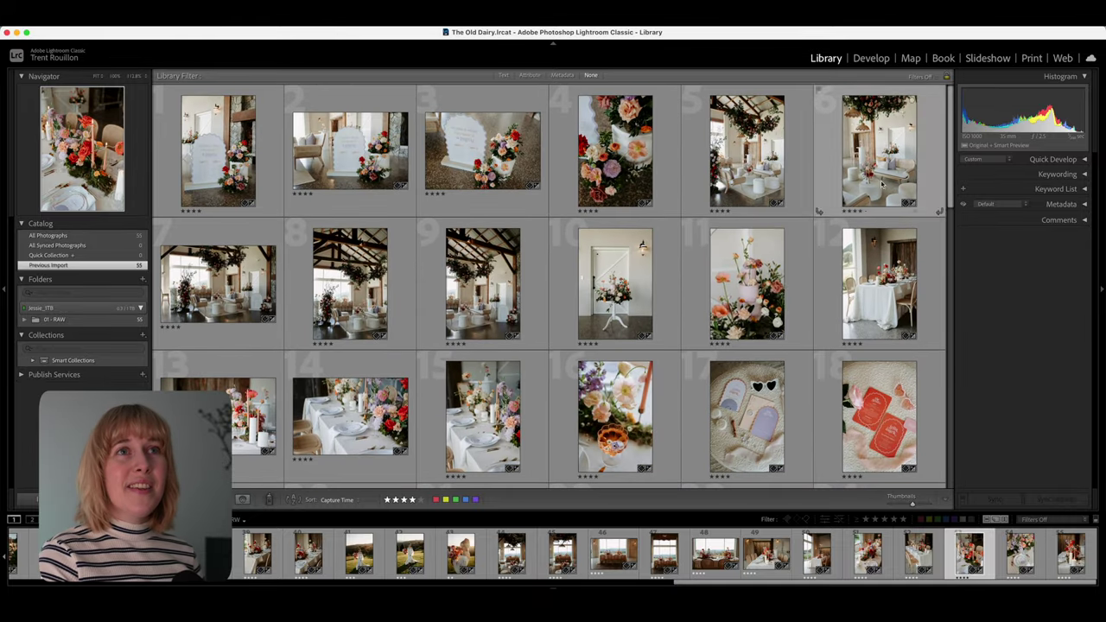